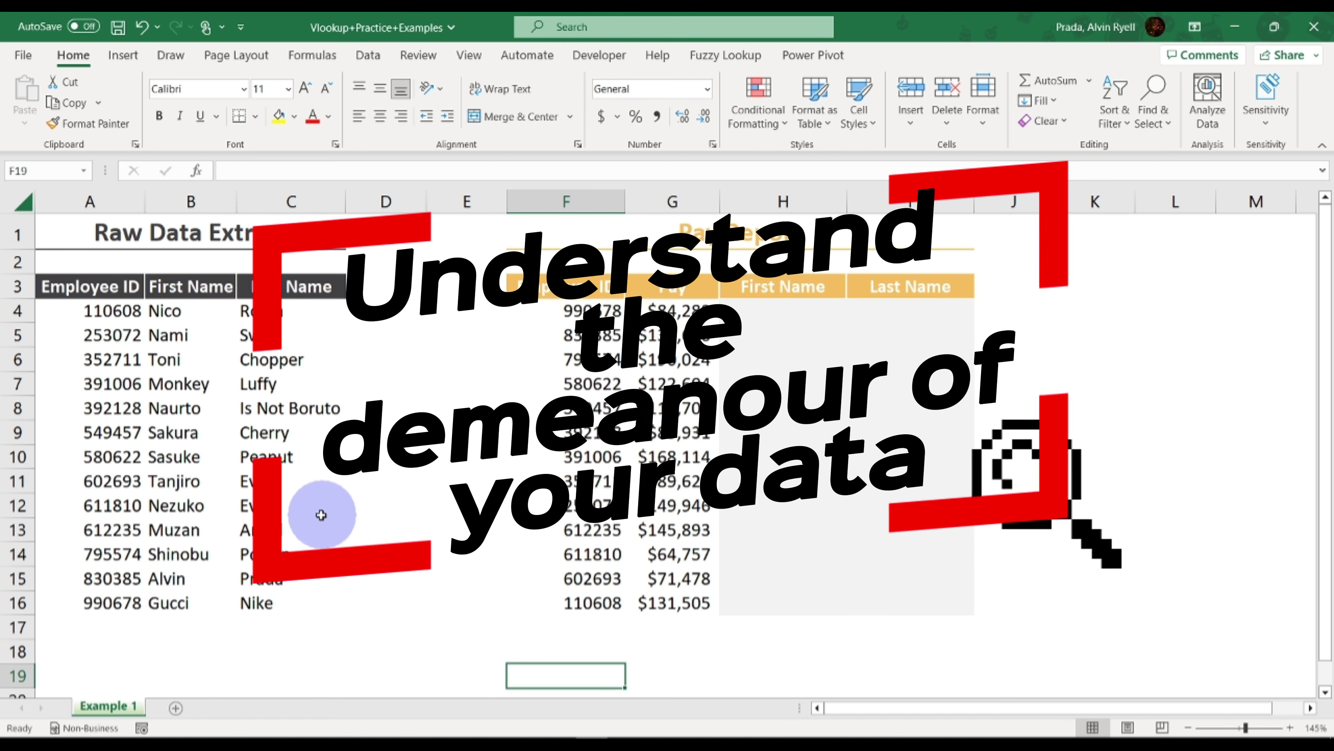
Review the raw data table and locate employee ID 990678 in F4 beside the empty H4
click(82, 286)
drag(82, 286, 285, 603)
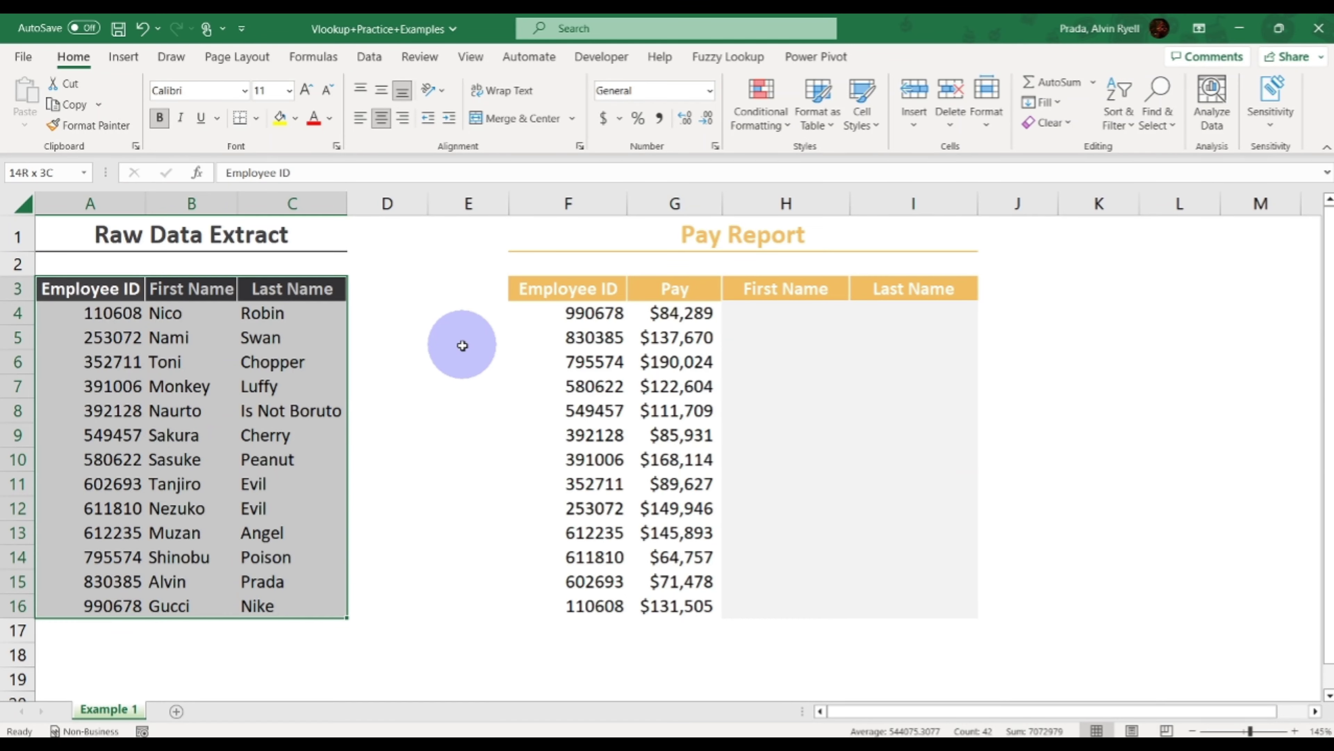
click(433, 347)
click(52, 316)
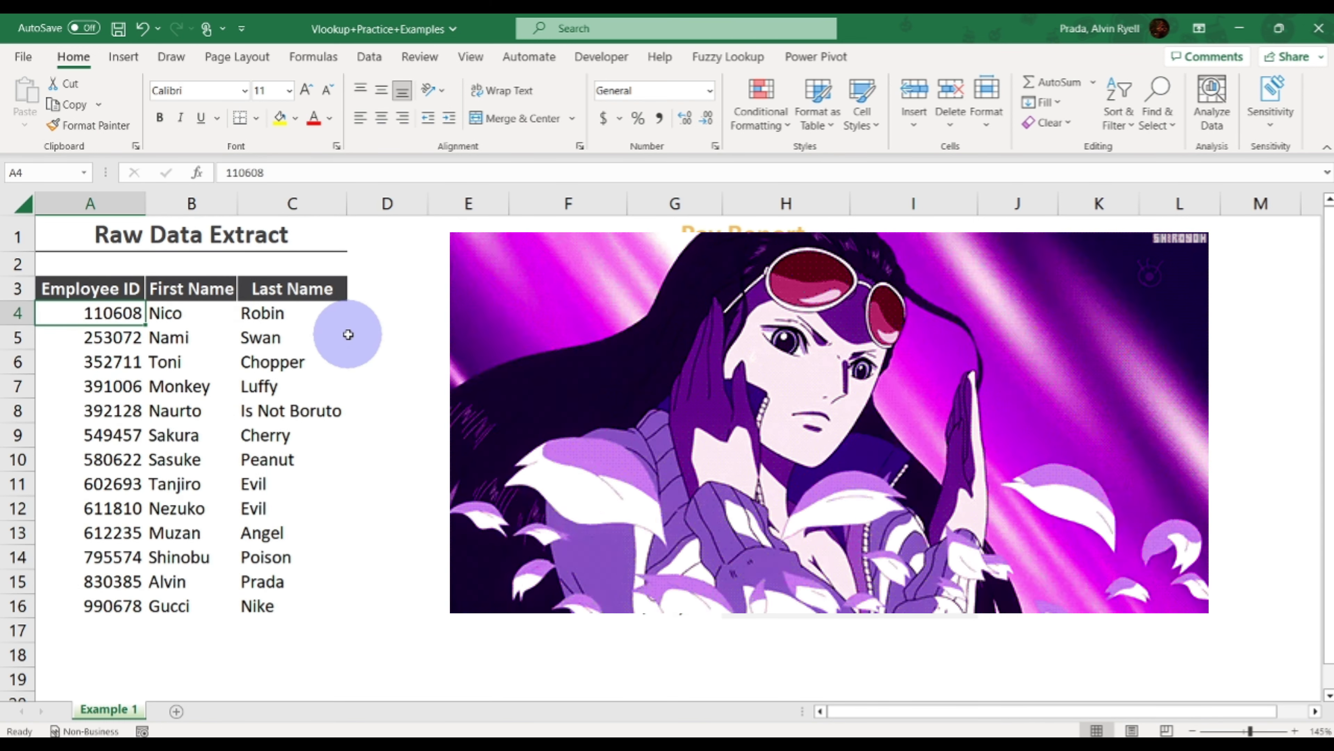
key(Down)
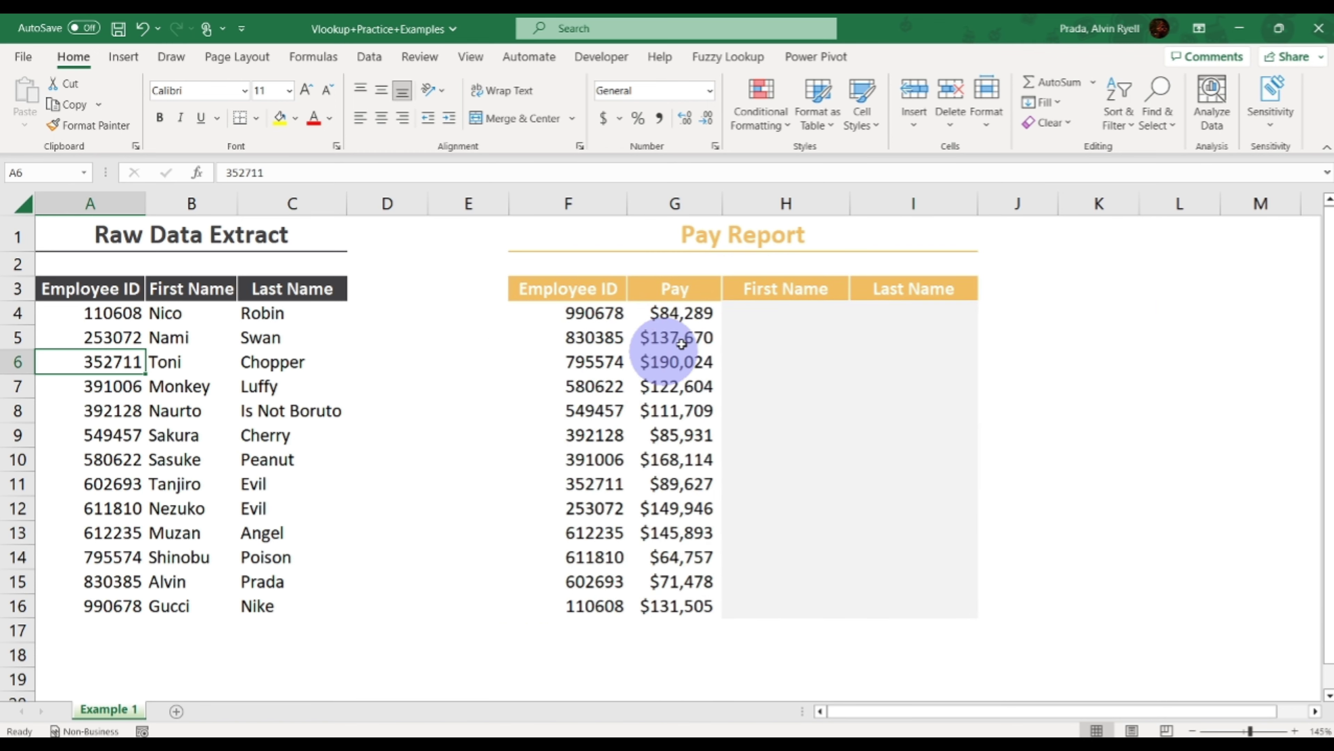
click(766, 309)
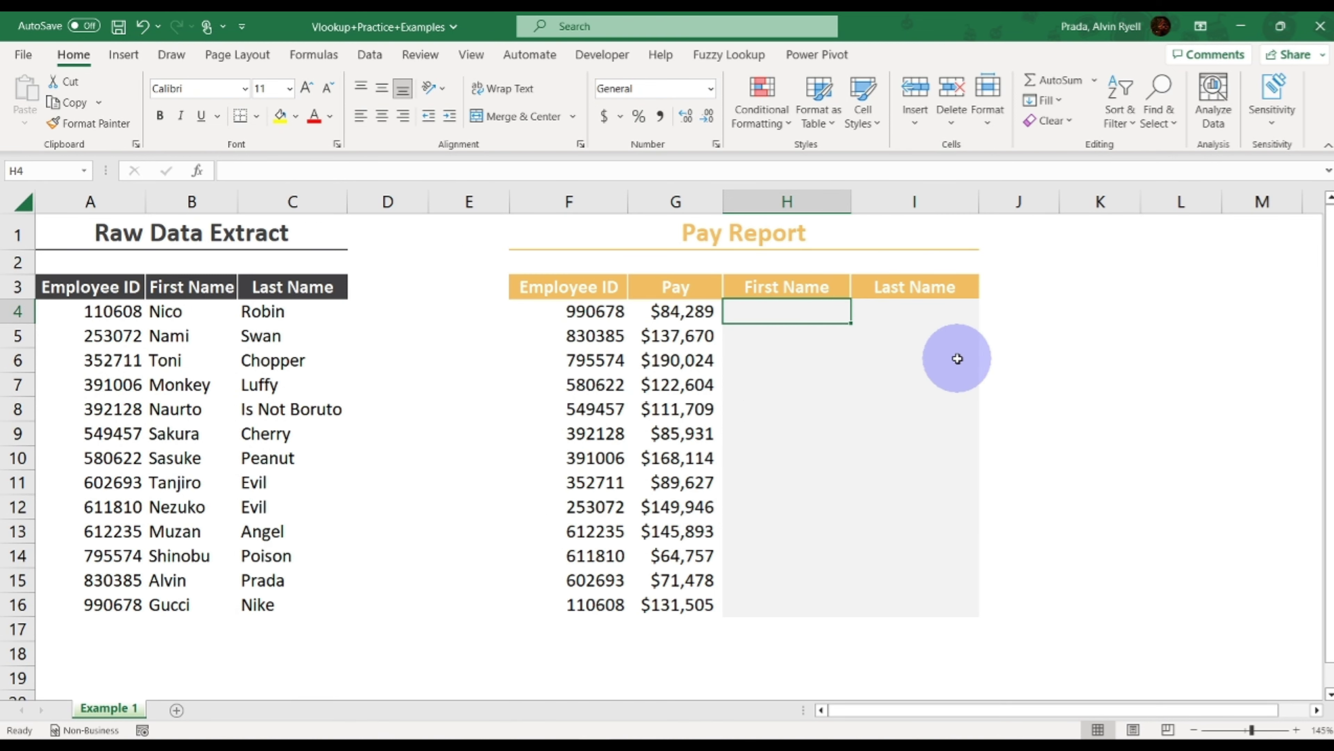
key(Left)
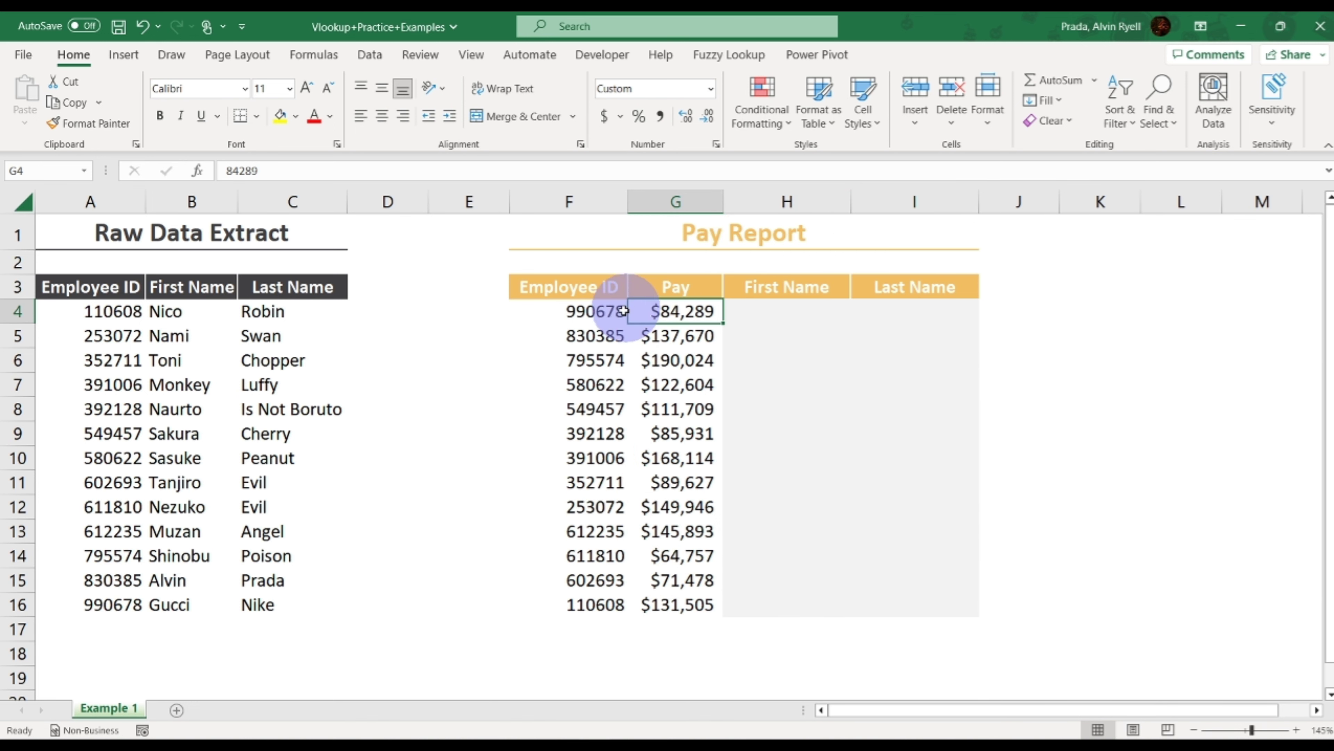
click(586, 309)
click(793, 310)
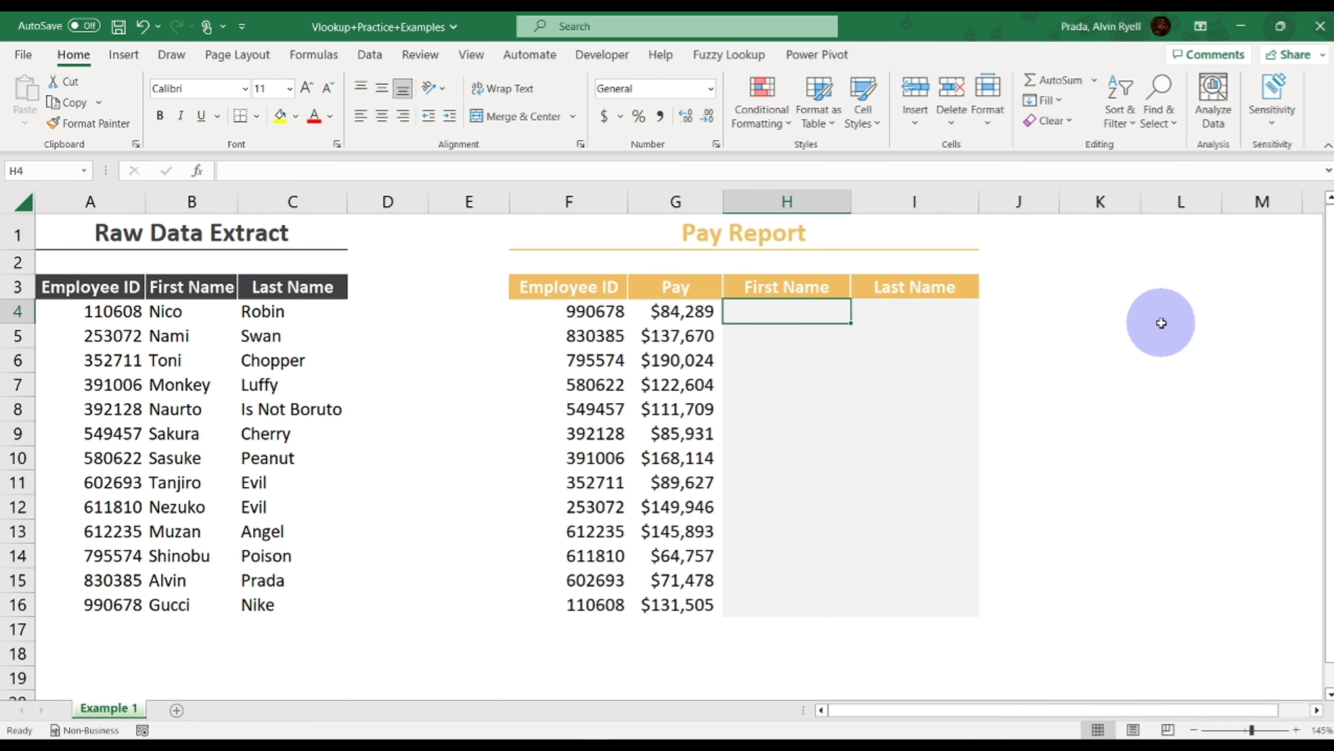
In H4, enter =XLOOKUP(F4, raw Employee IDs, raw First Names) so it returns Gucci
text(=)
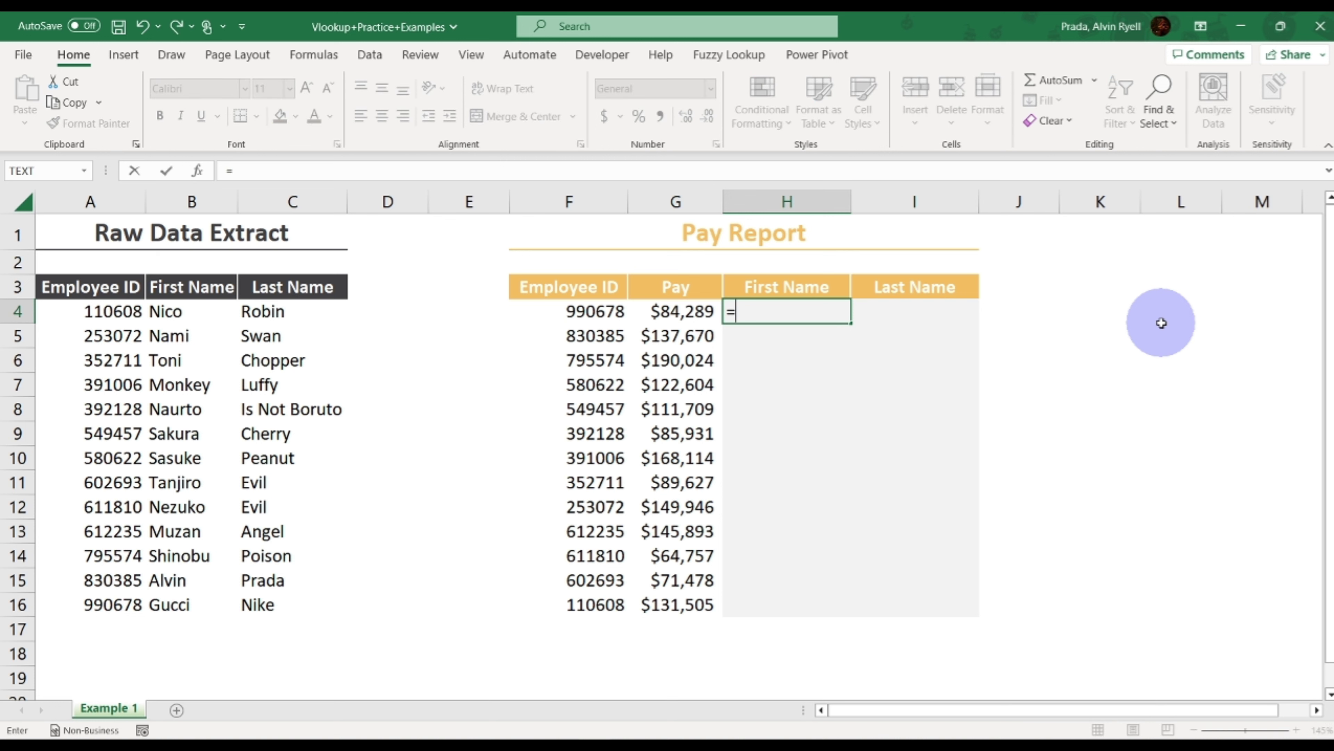
text(xlook)
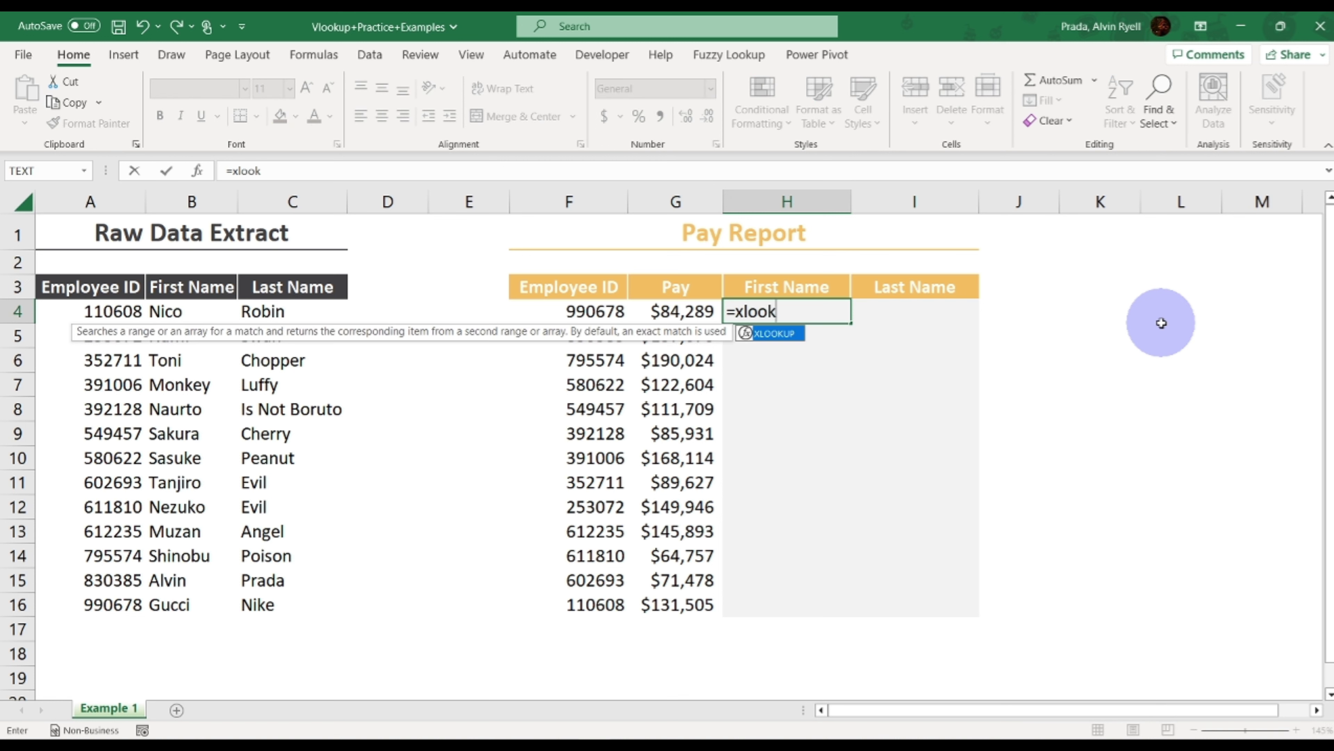
key(Tab)
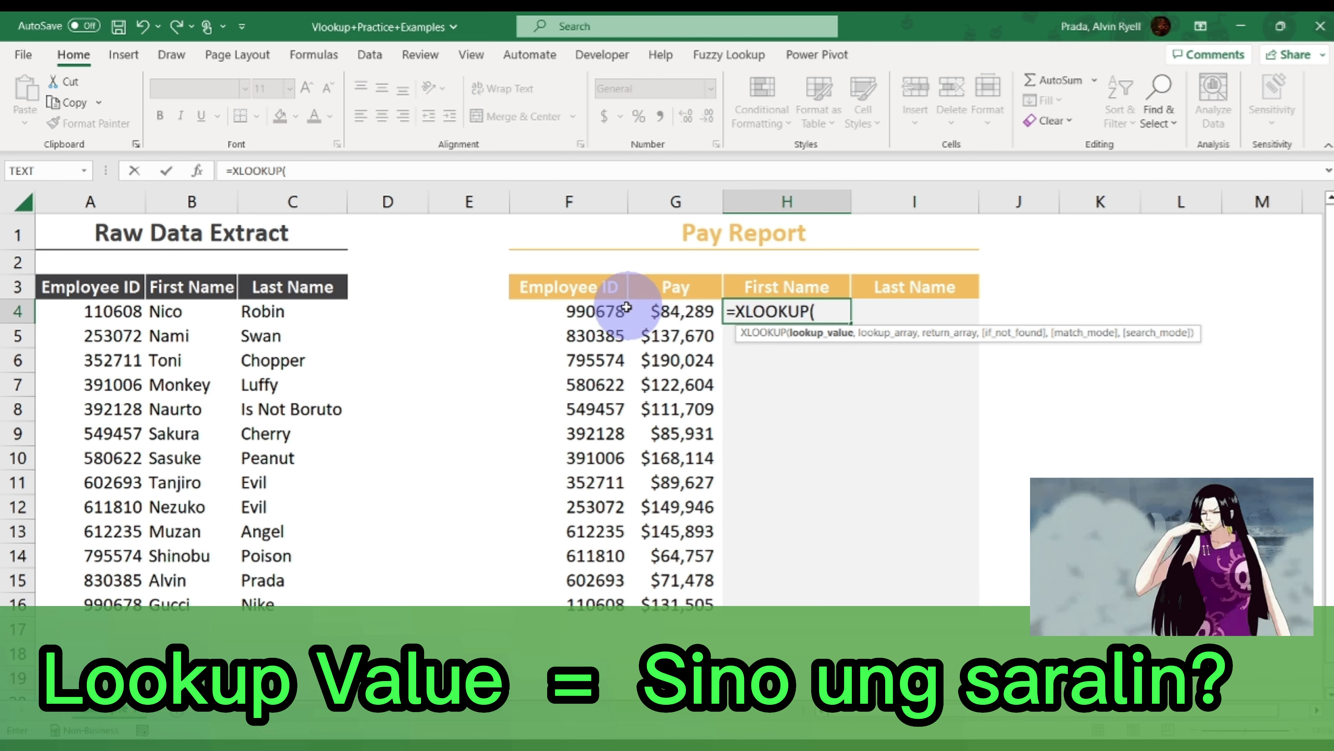
click(592, 310)
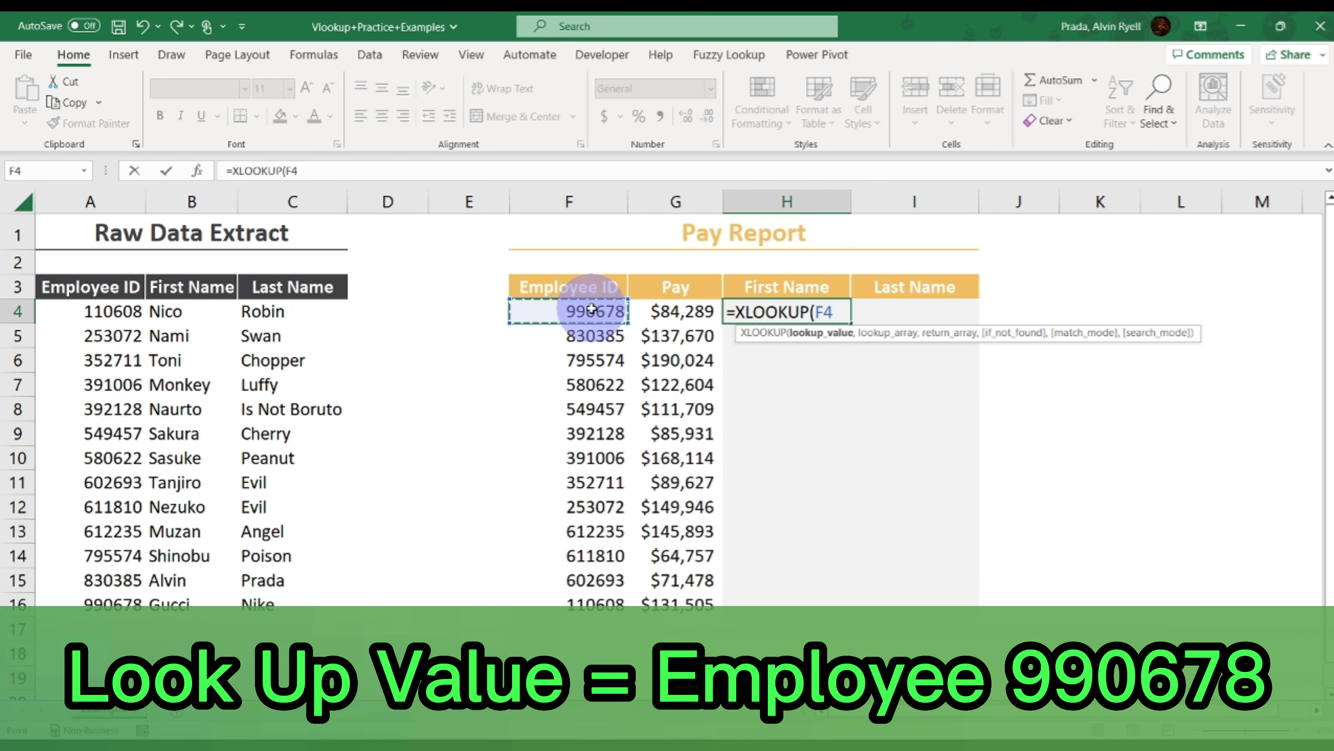
text(,)
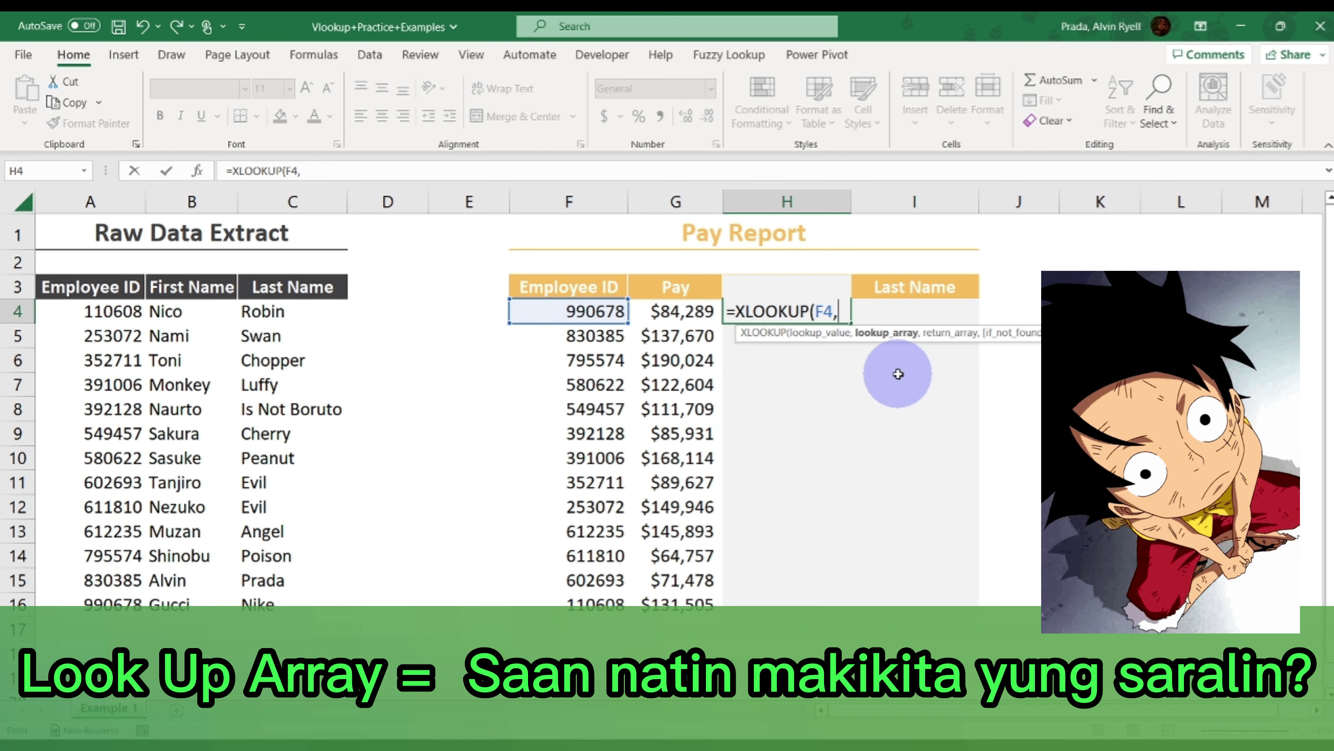
click(99, 305)
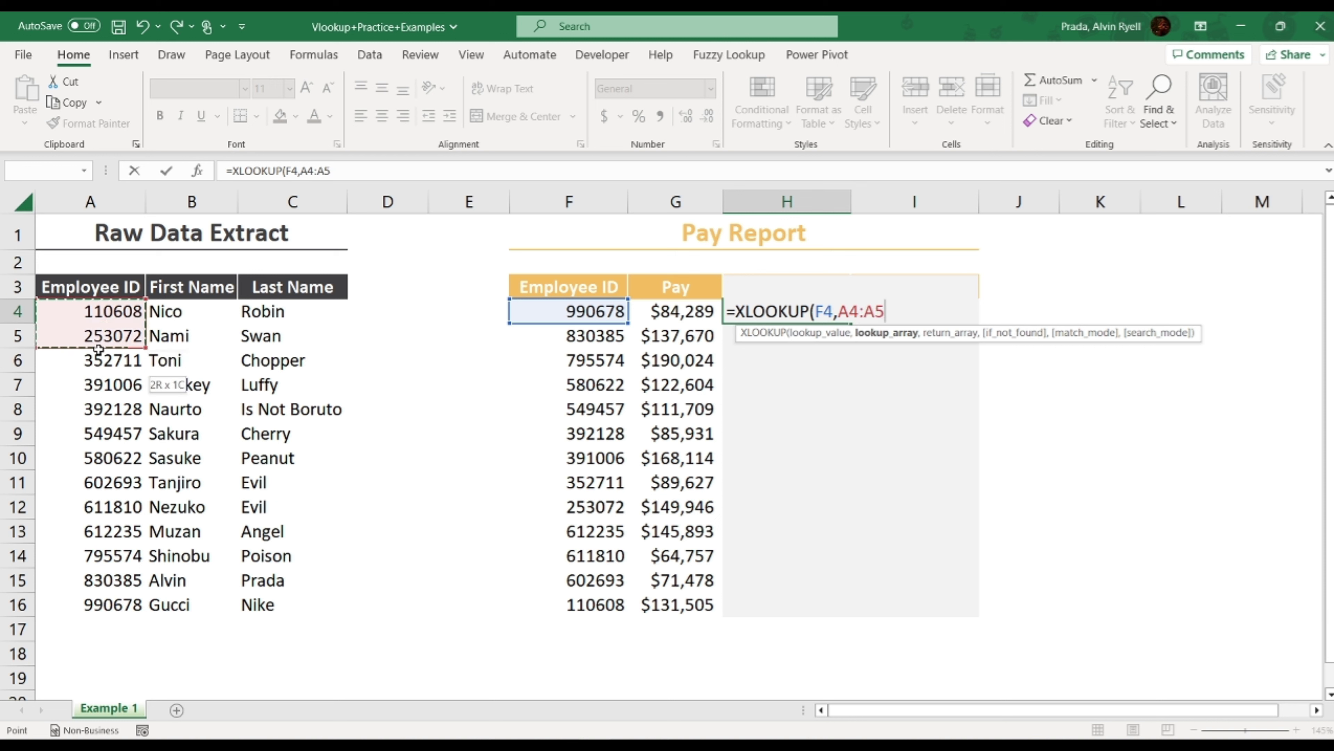
drag(98, 349, 94, 605)
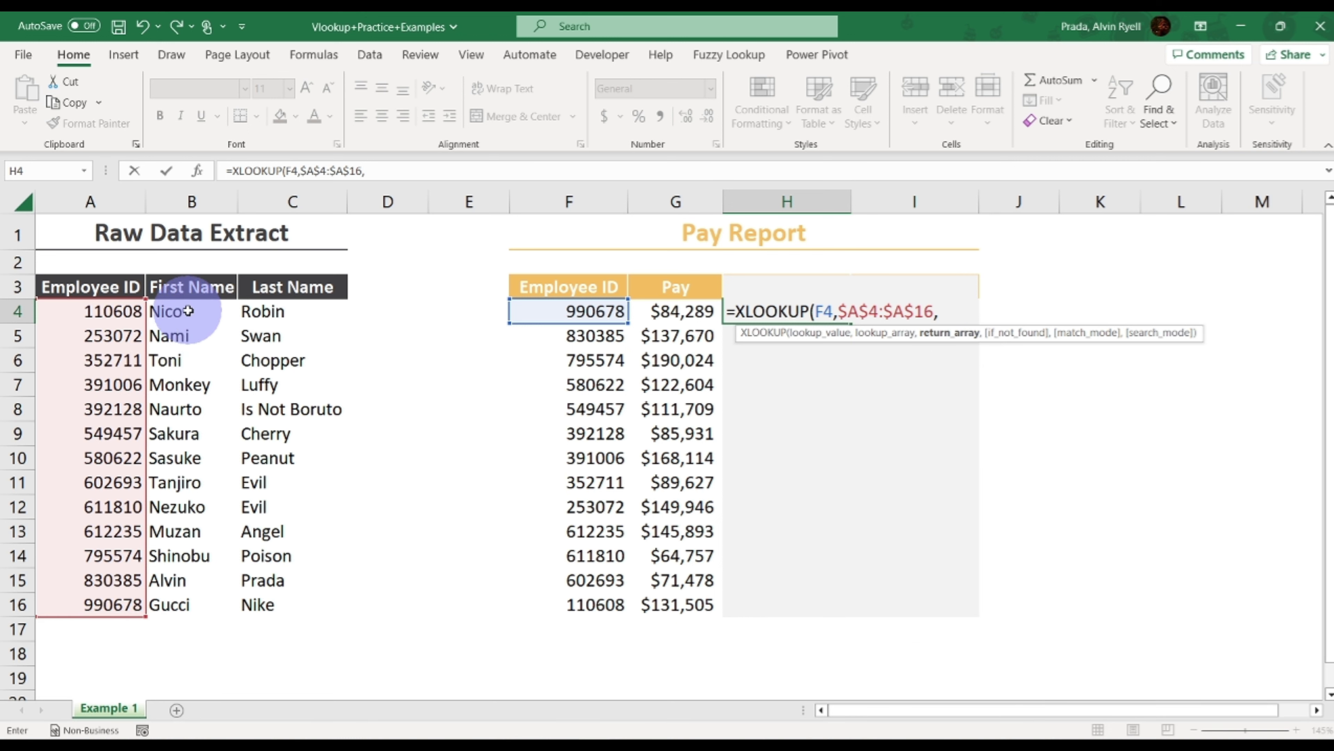
drag(188, 310, 187, 590)
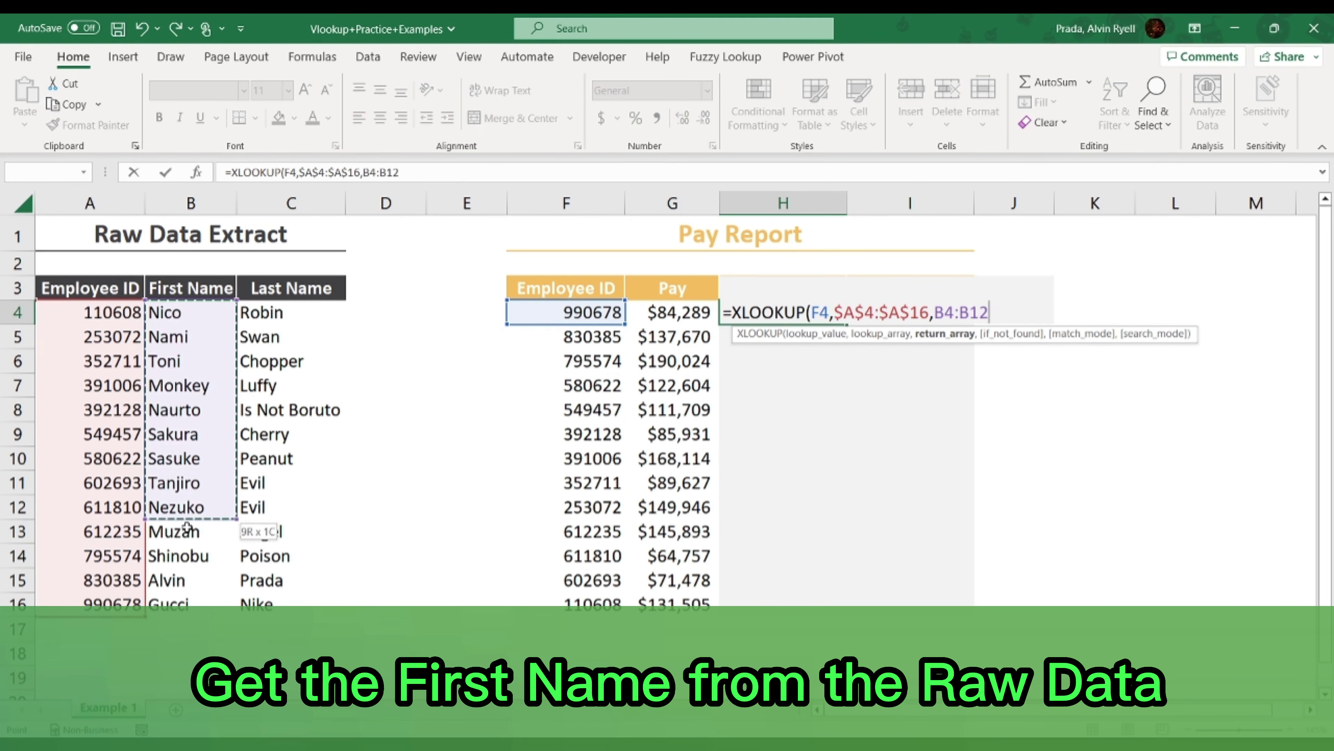
key(ctrl+shift+Down)
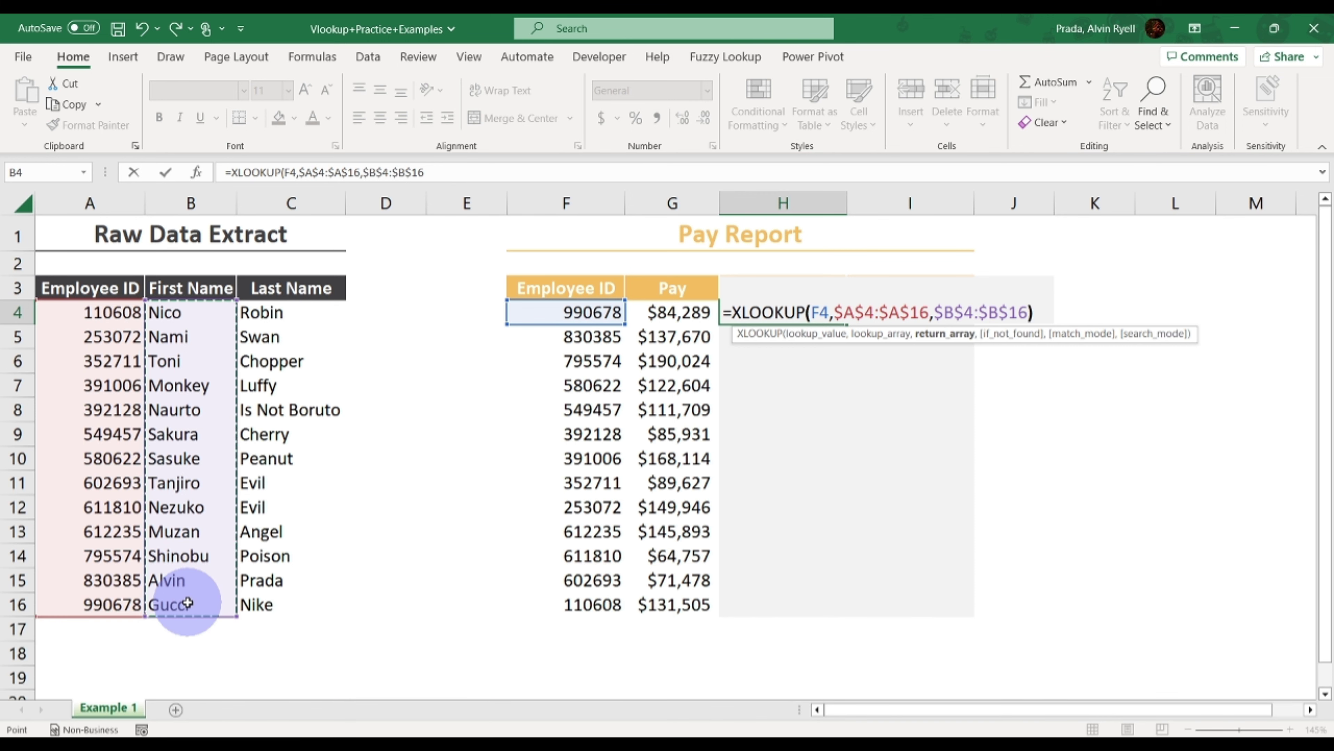
text())
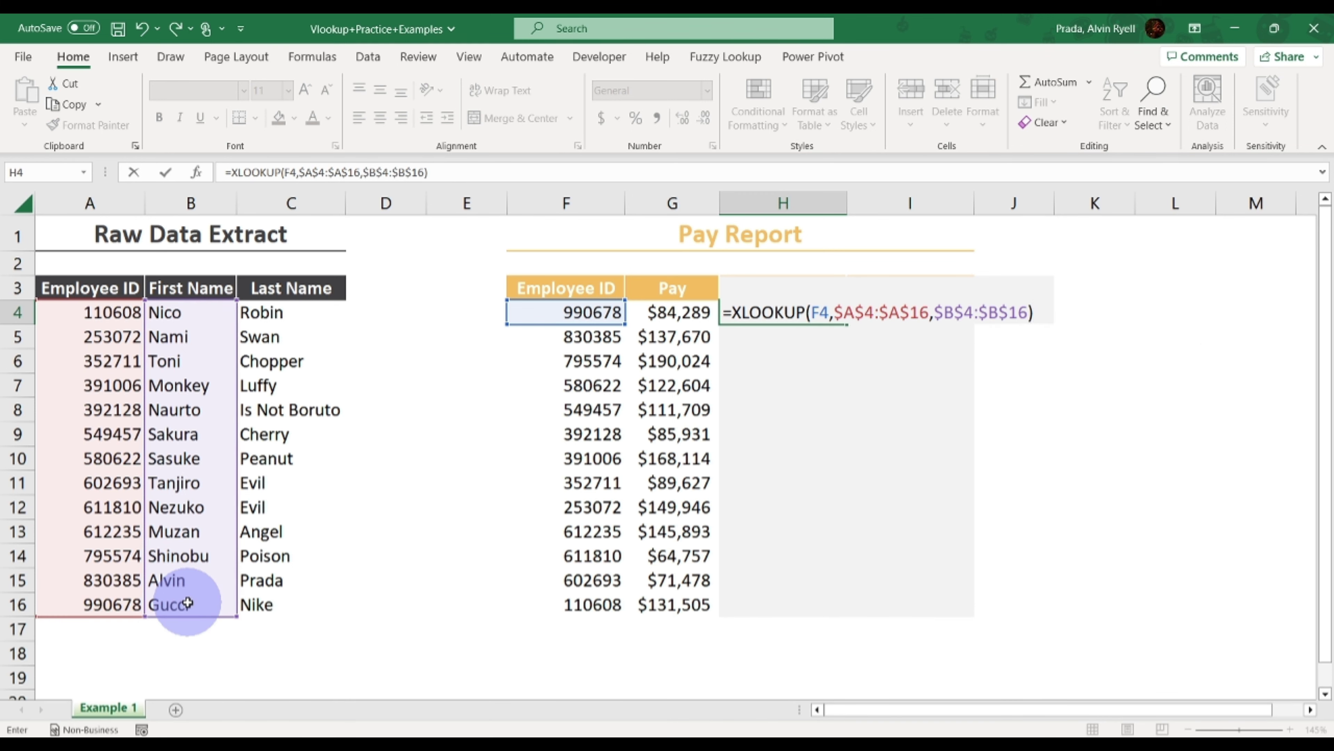
key(Return)
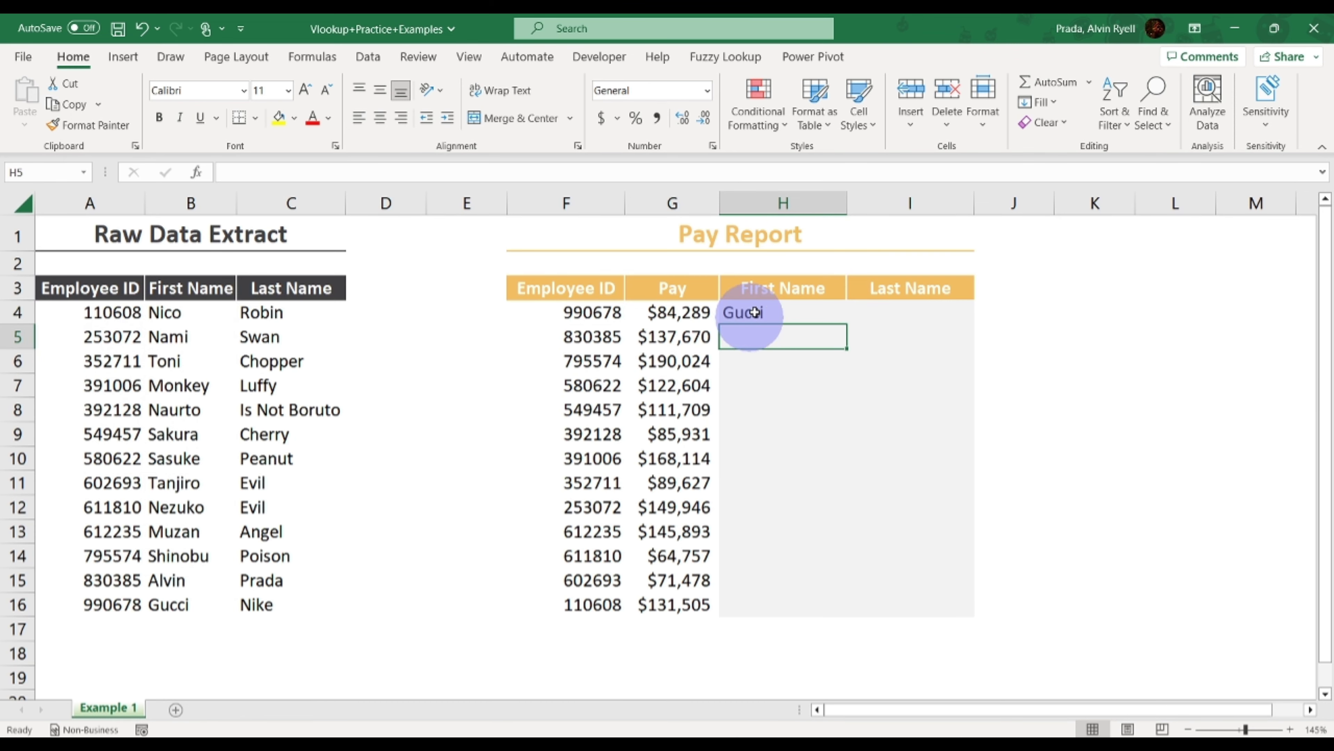
click(754, 312)
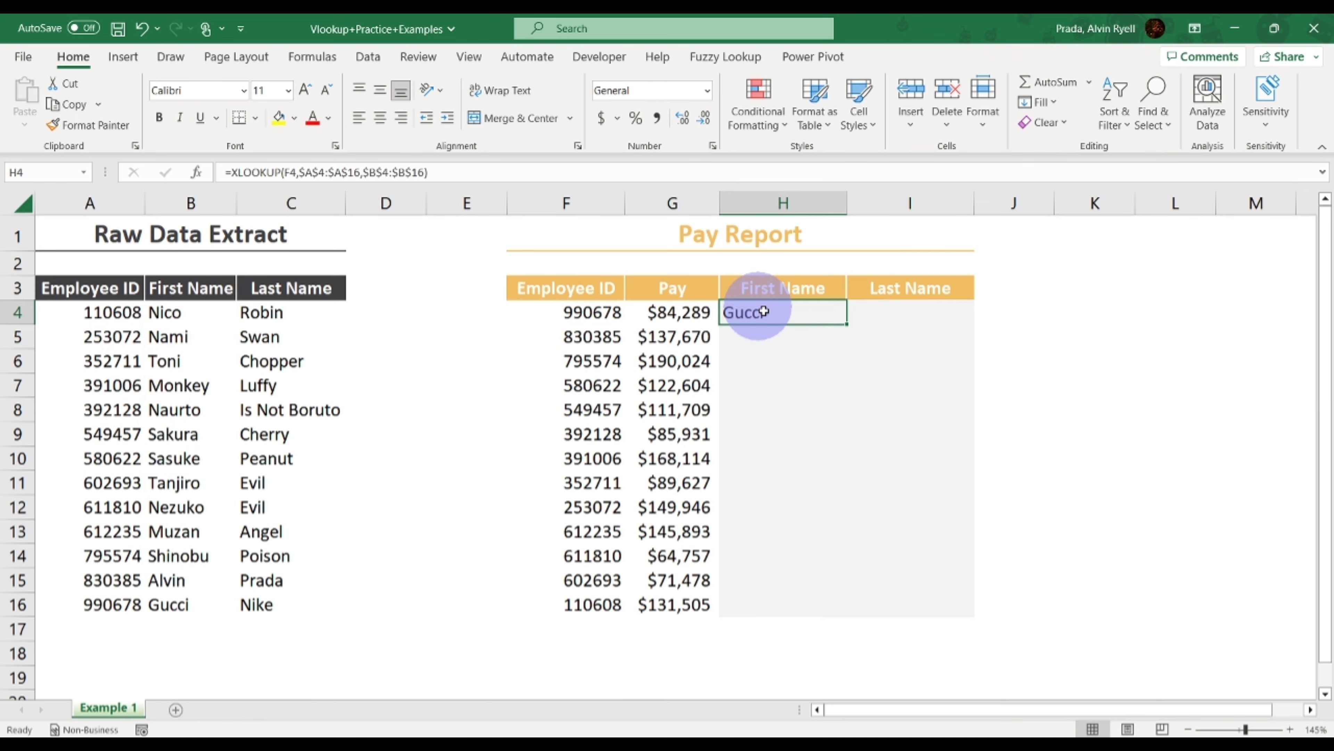
double_click(847, 325)
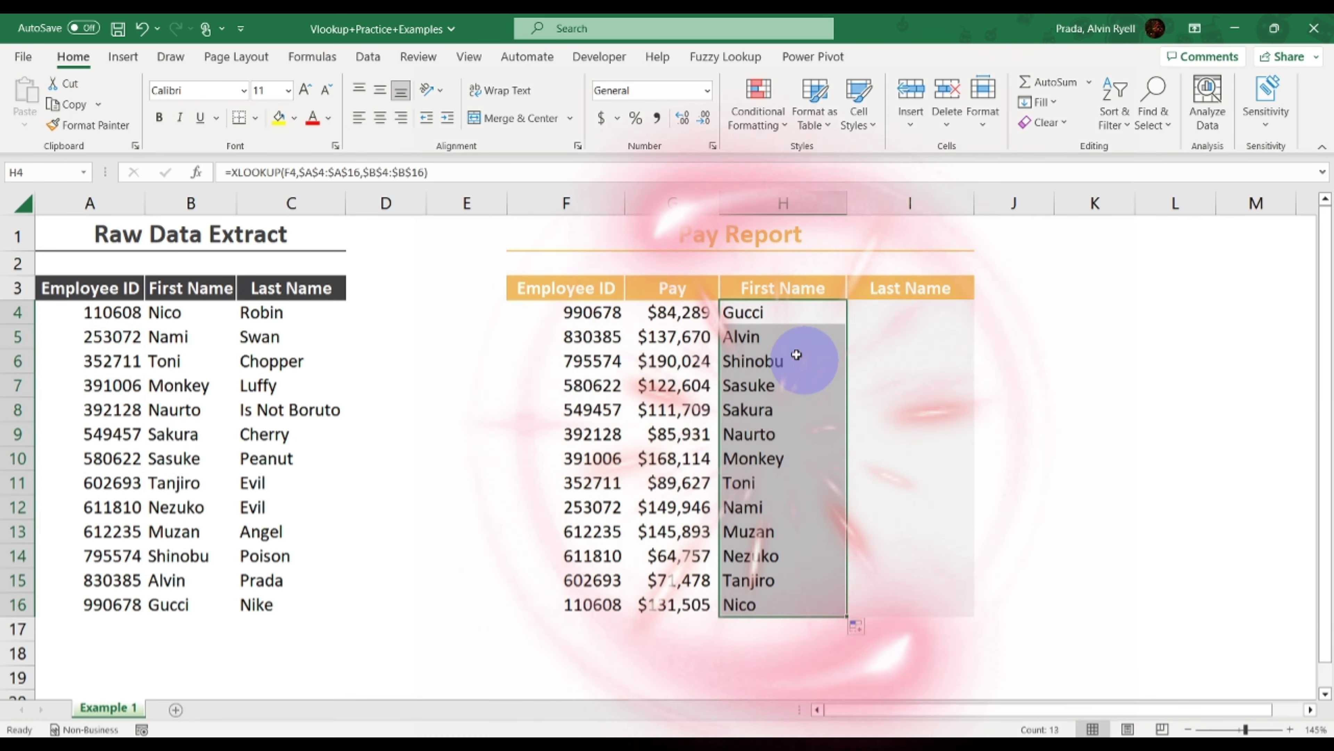
click(785, 427)
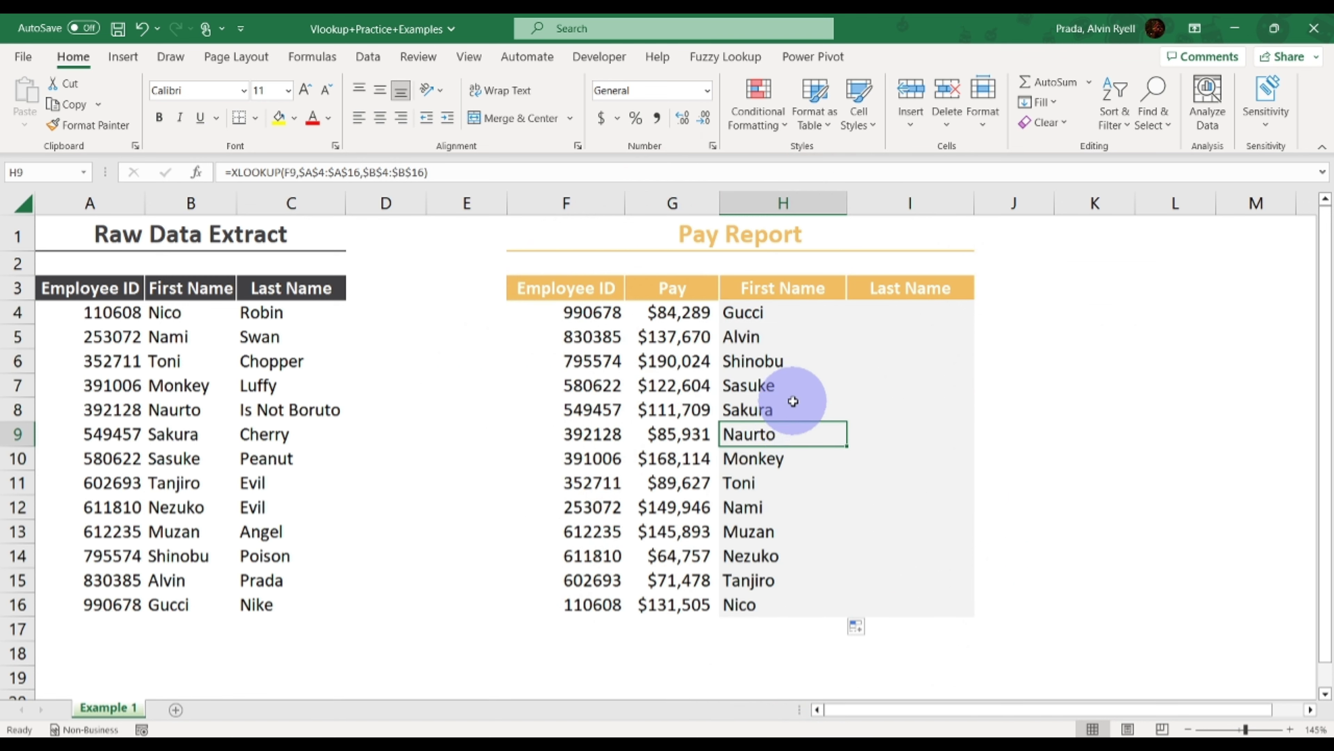
click(775, 315)
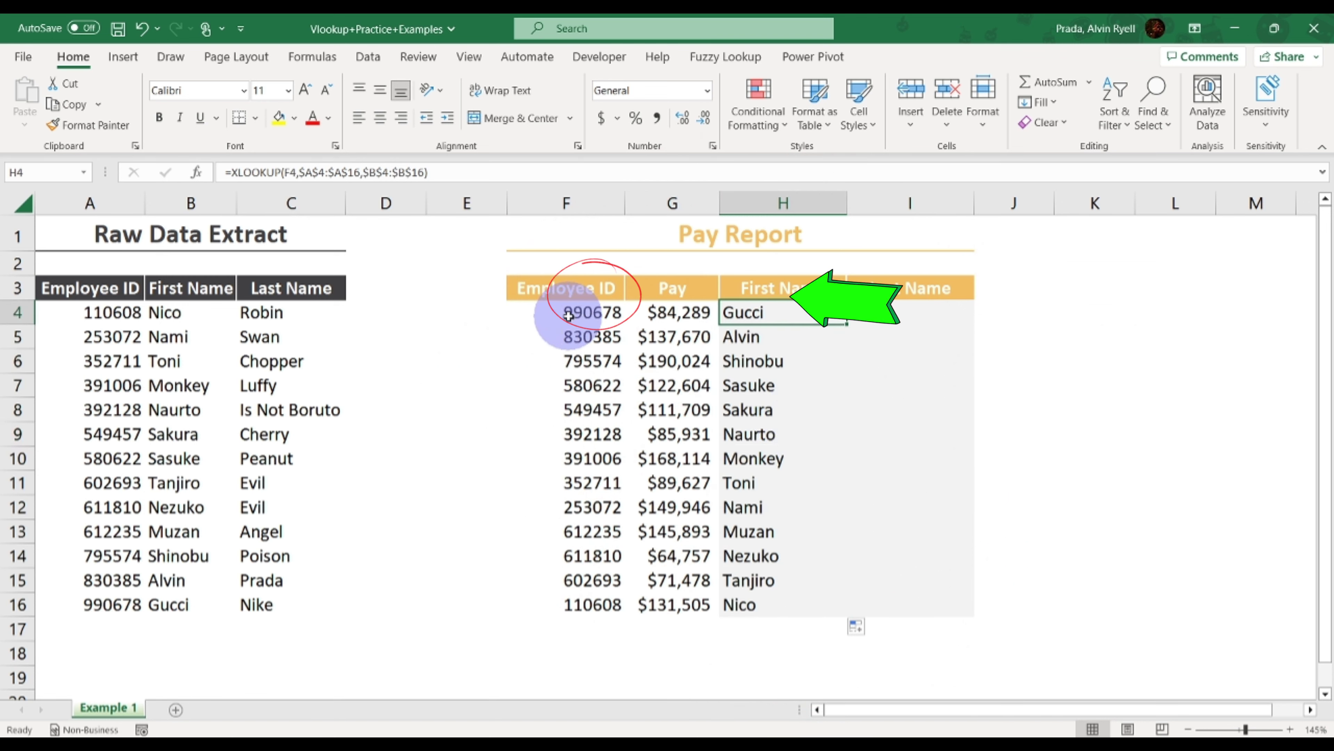
click(589, 315)
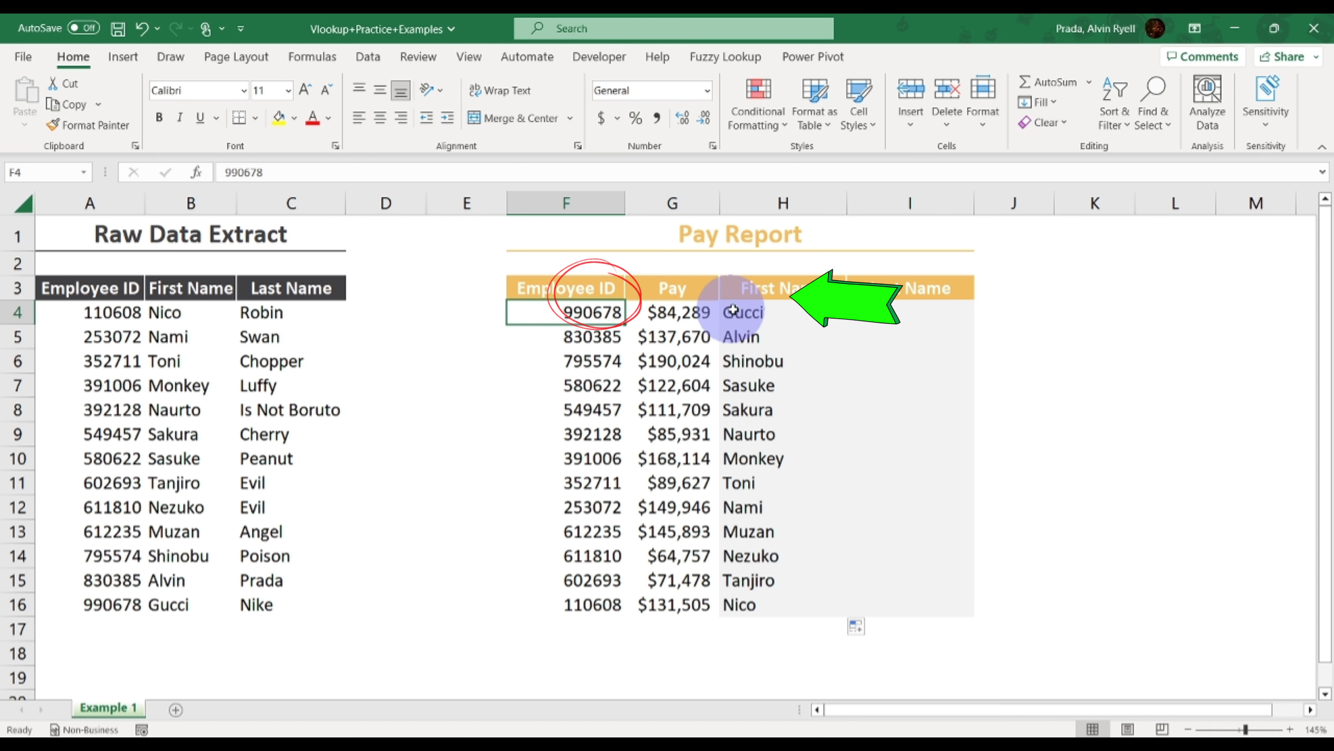
click(750, 312)
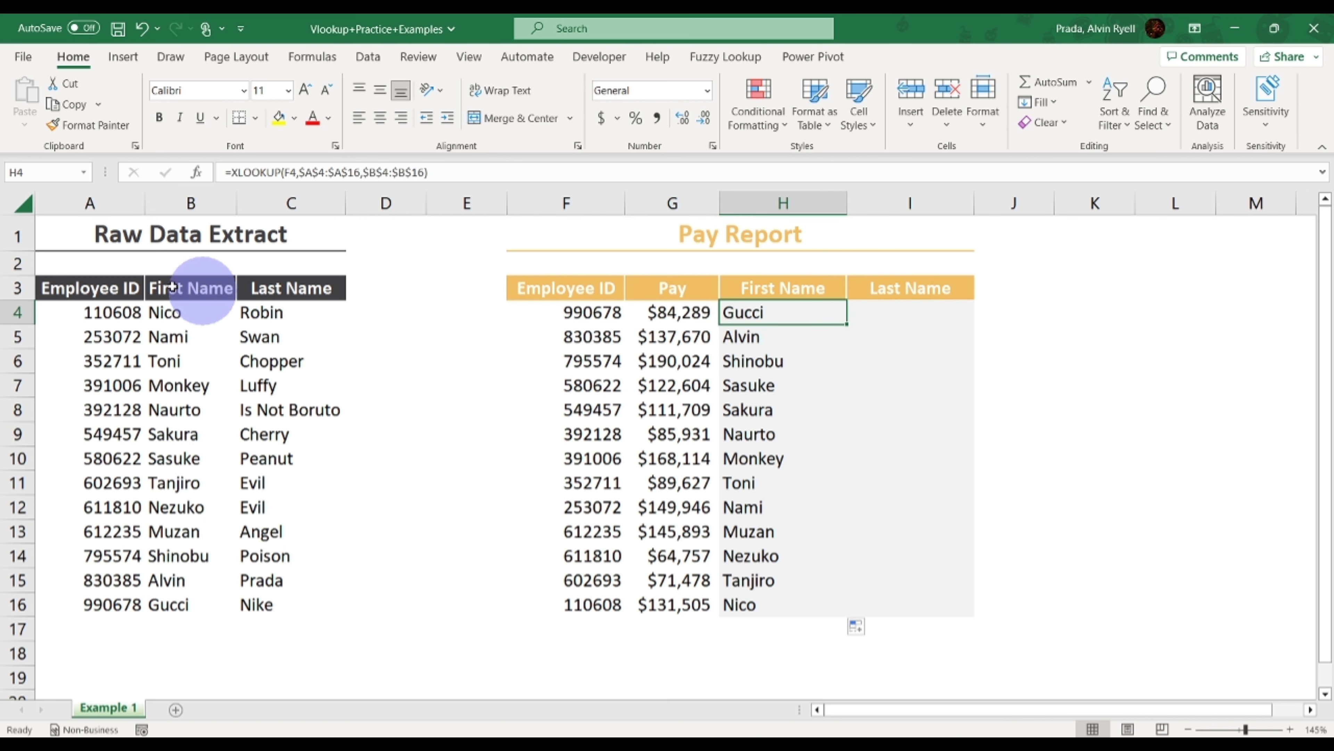
click(97, 610)
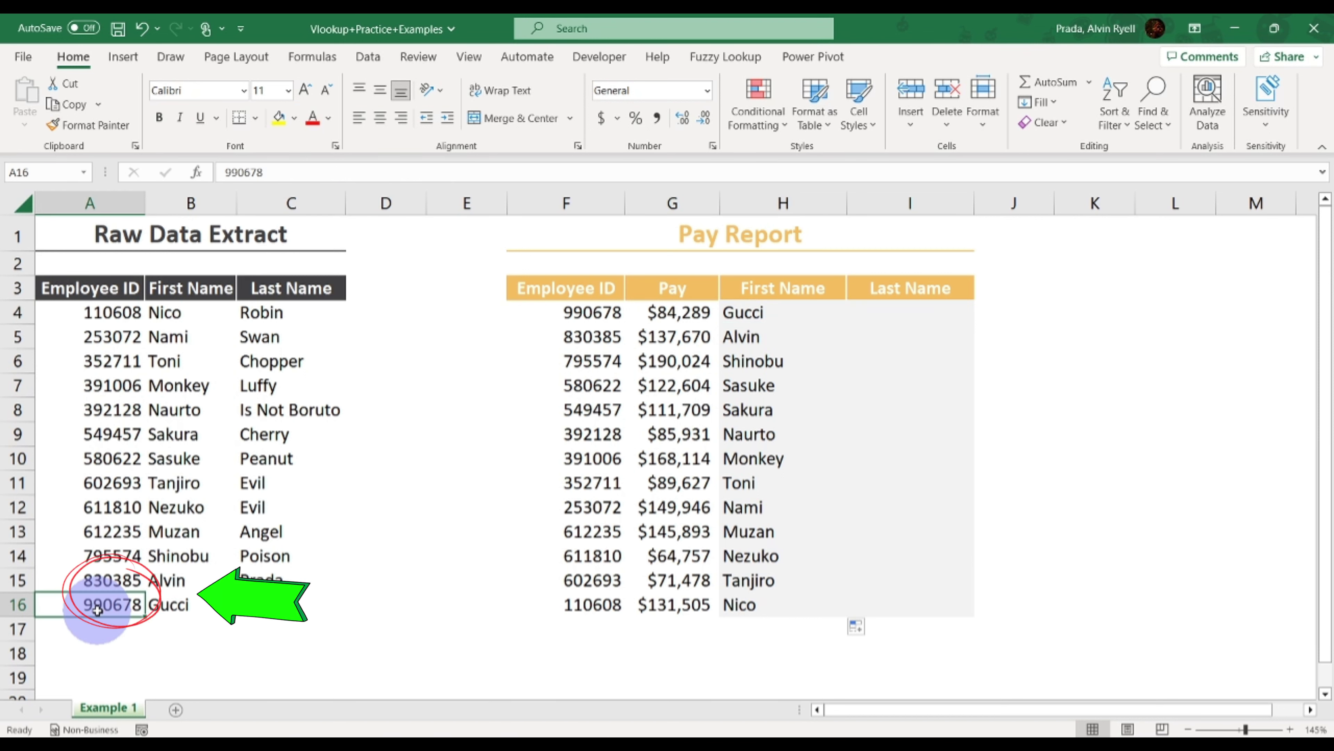
click(588, 339)
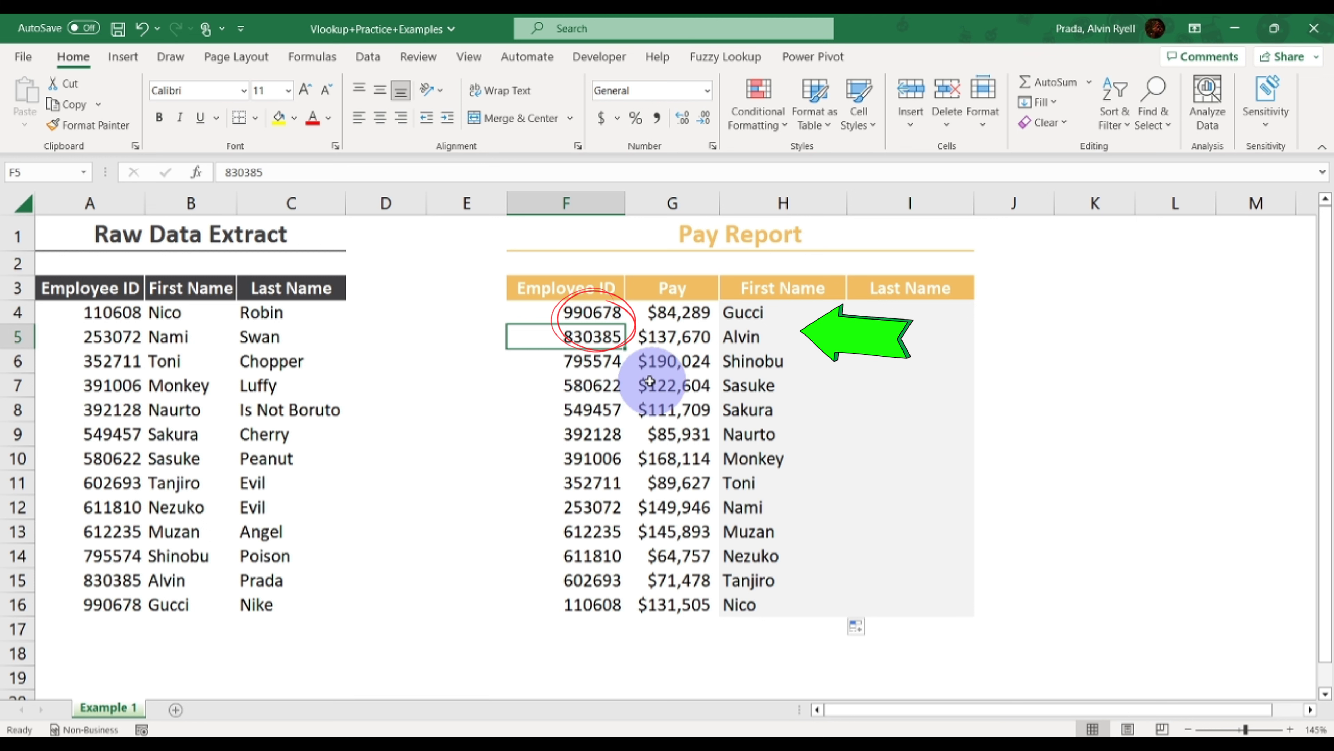
click(99, 578)
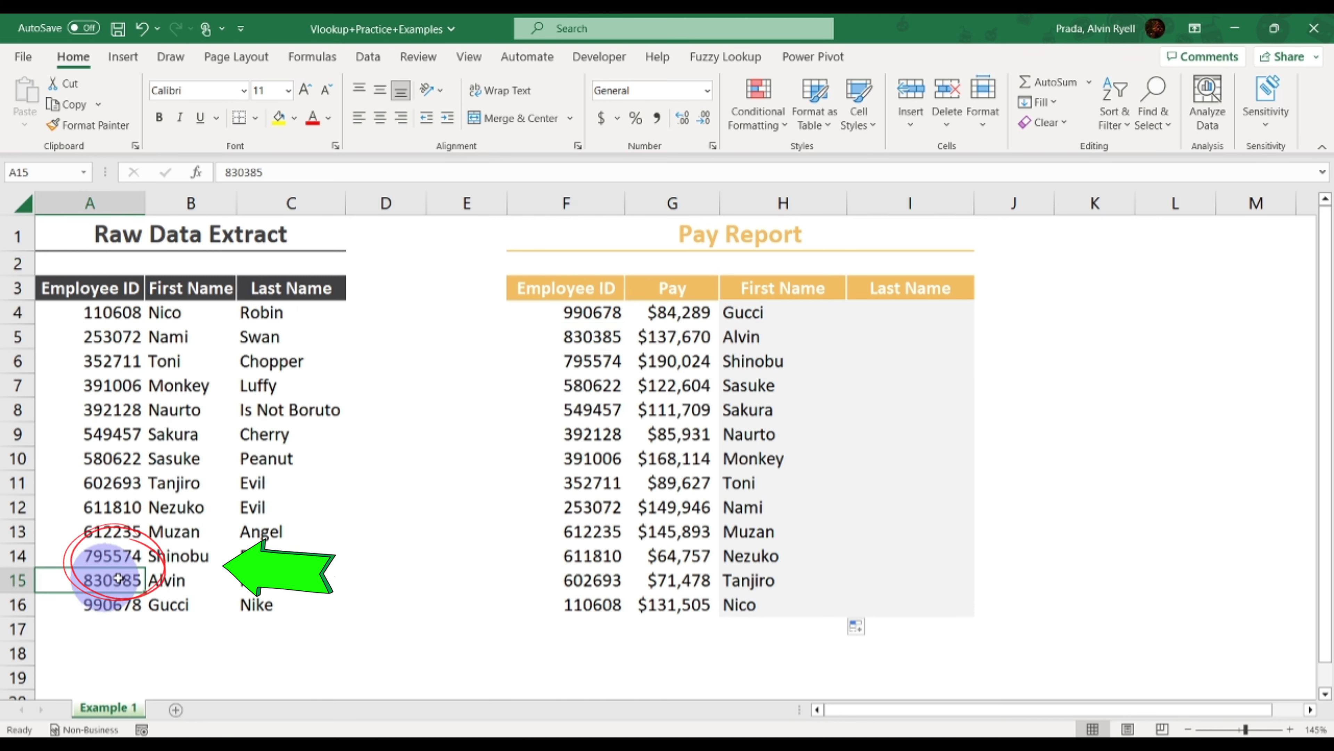
click(809, 315)
Enter =XLOOKUP(F4,$A$4:$A$16,$C$4:$C$16) in I4 to look up the last name
click(903, 310)
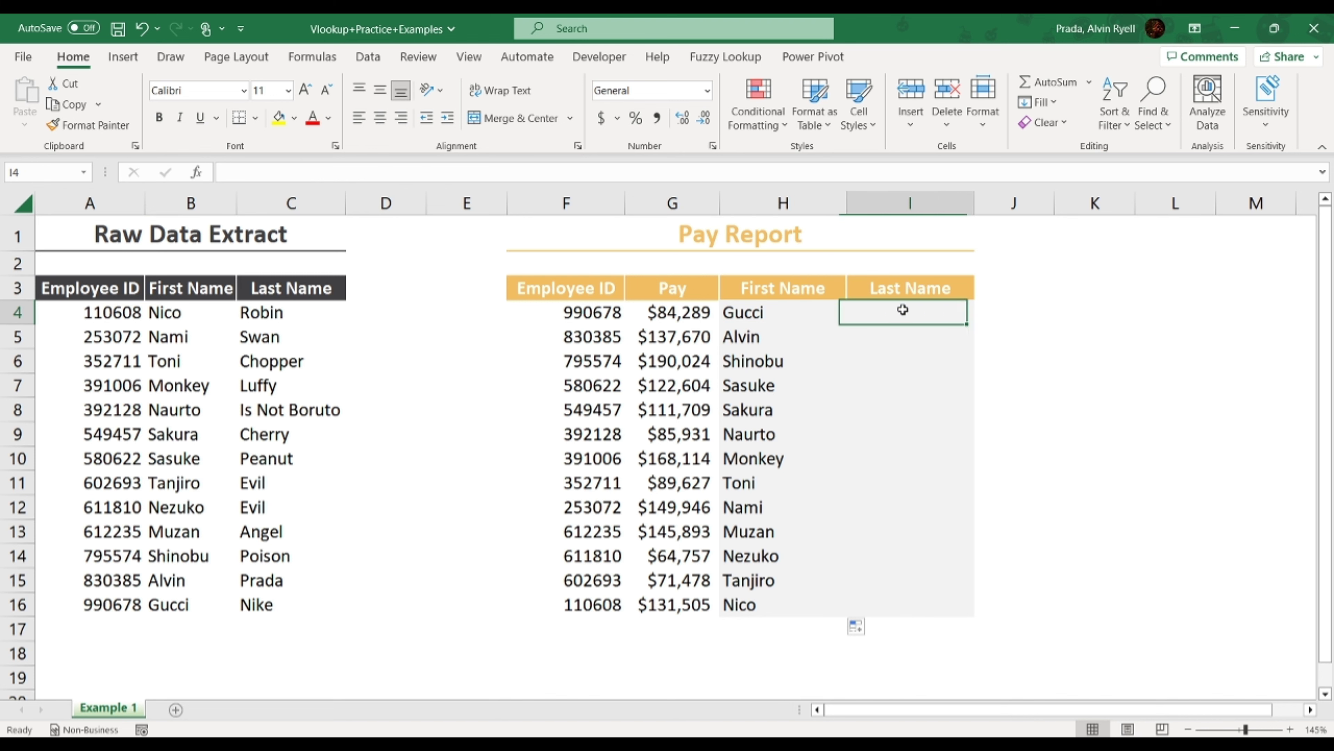
click(972, 310)
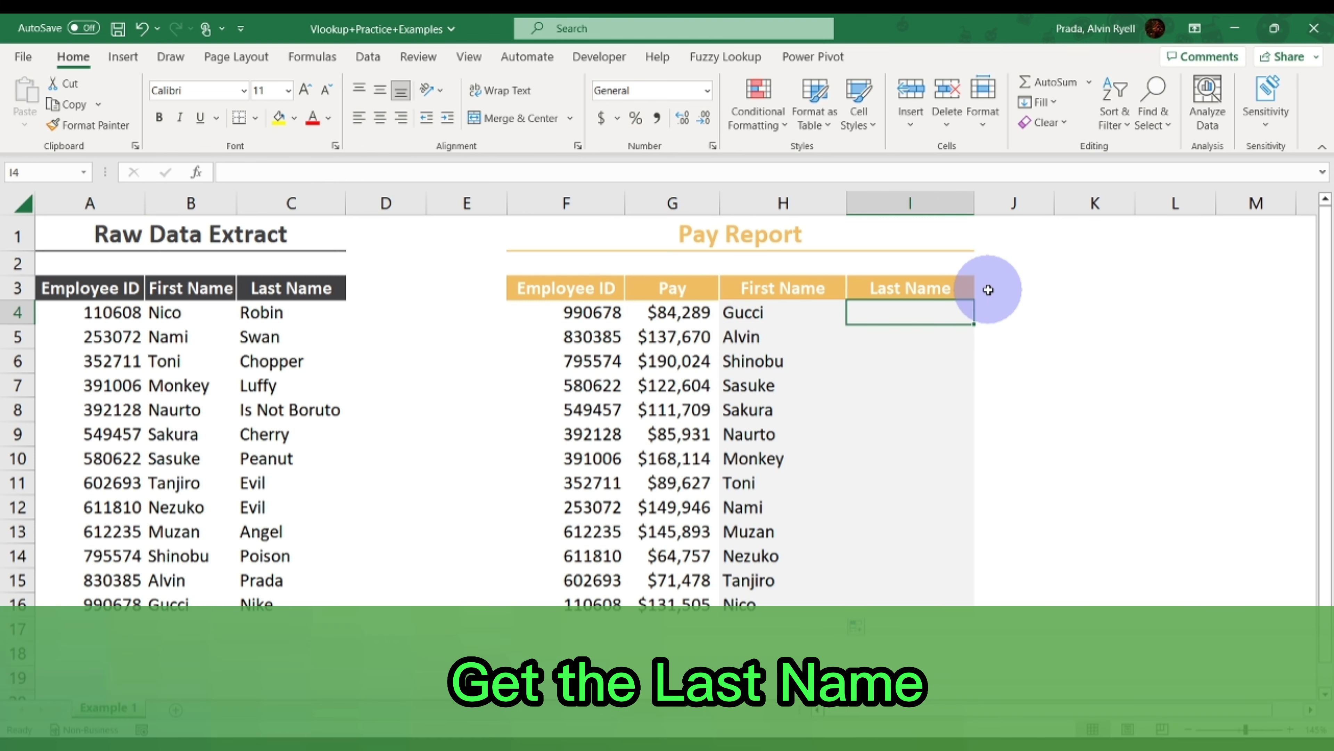
text(=)
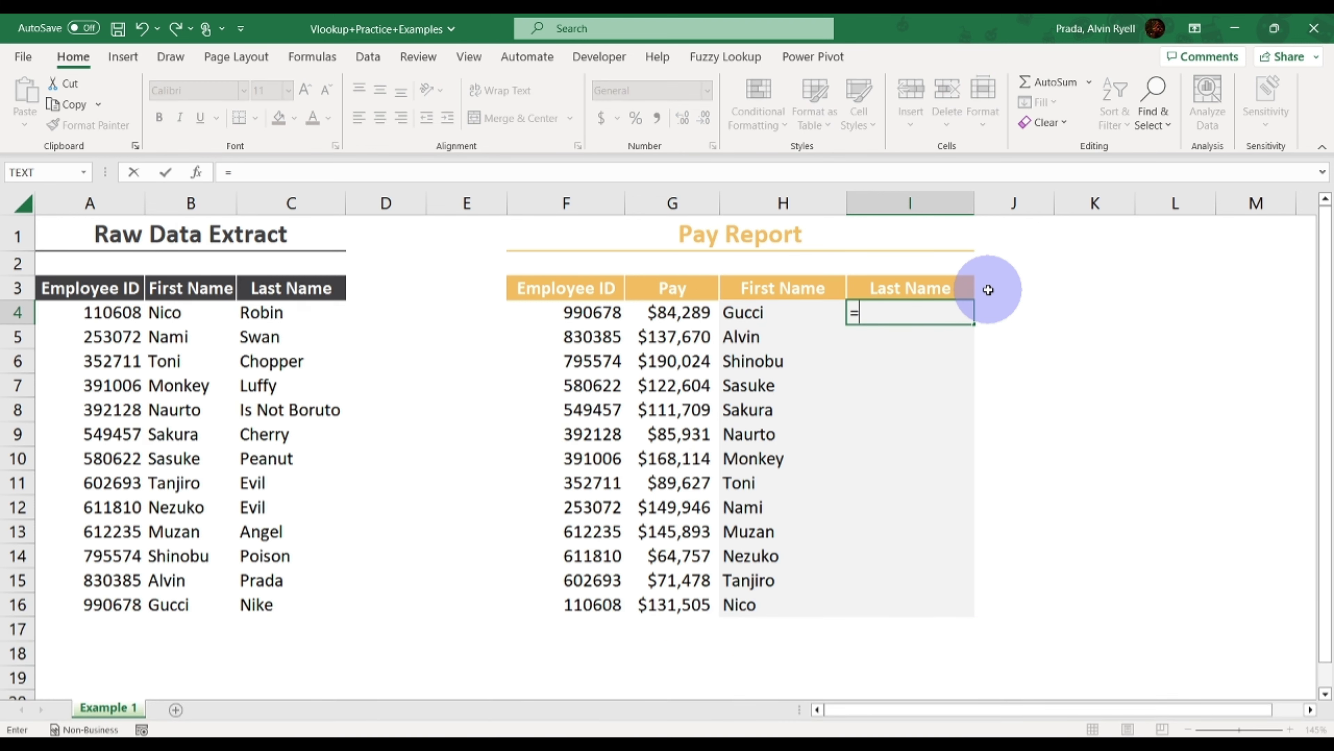
text(xloo)
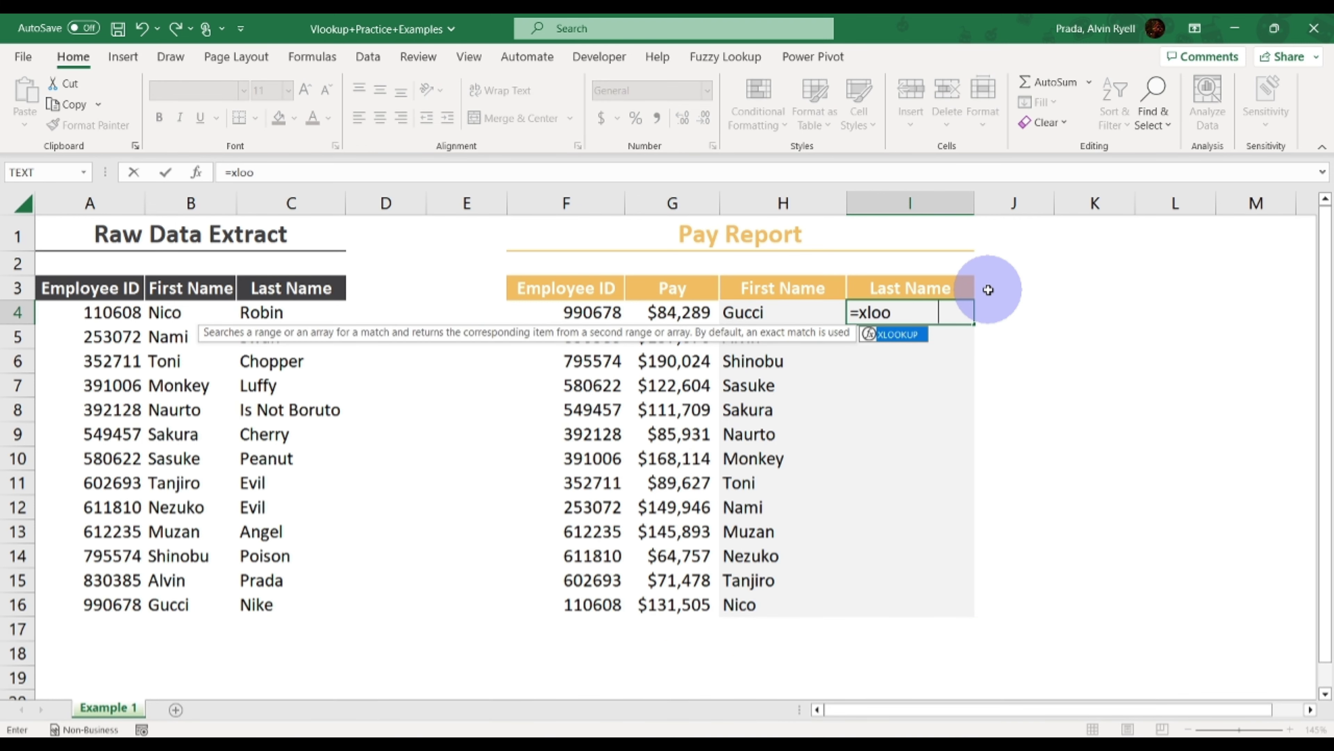
key(Tab)
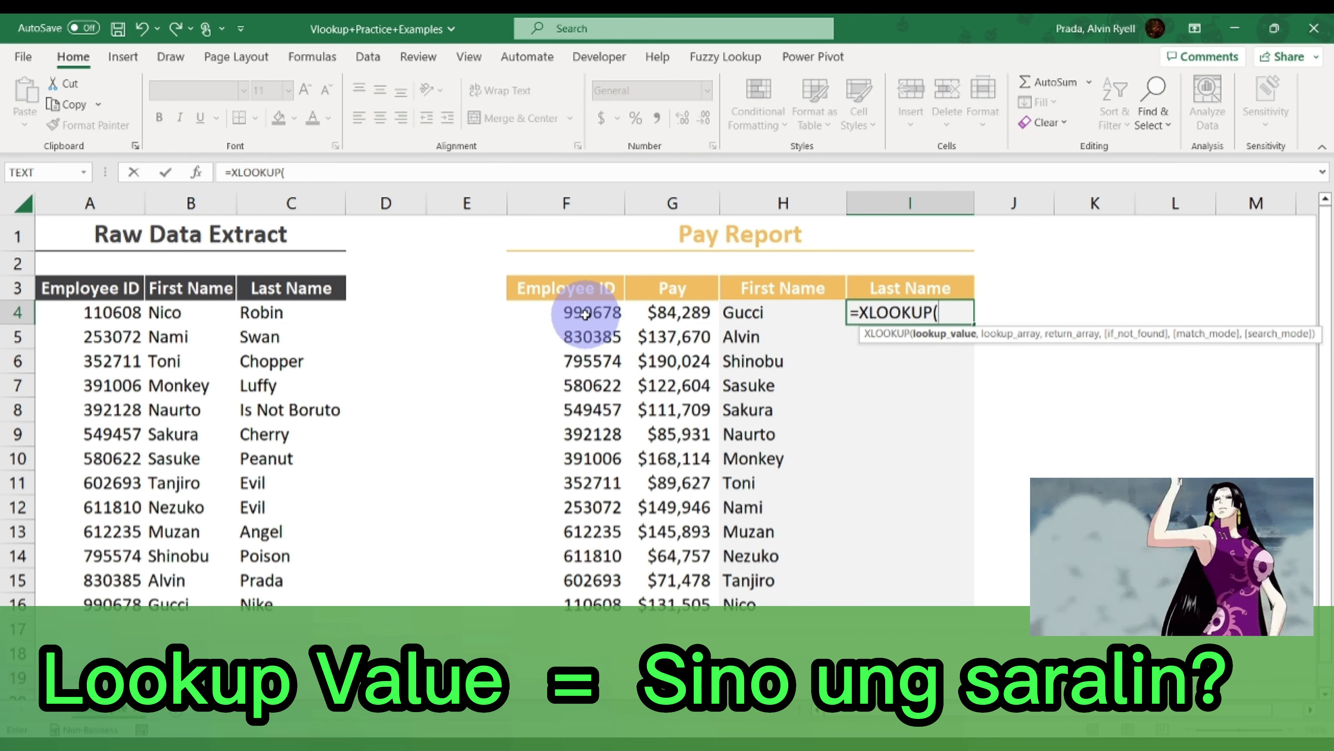
click(585, 313)
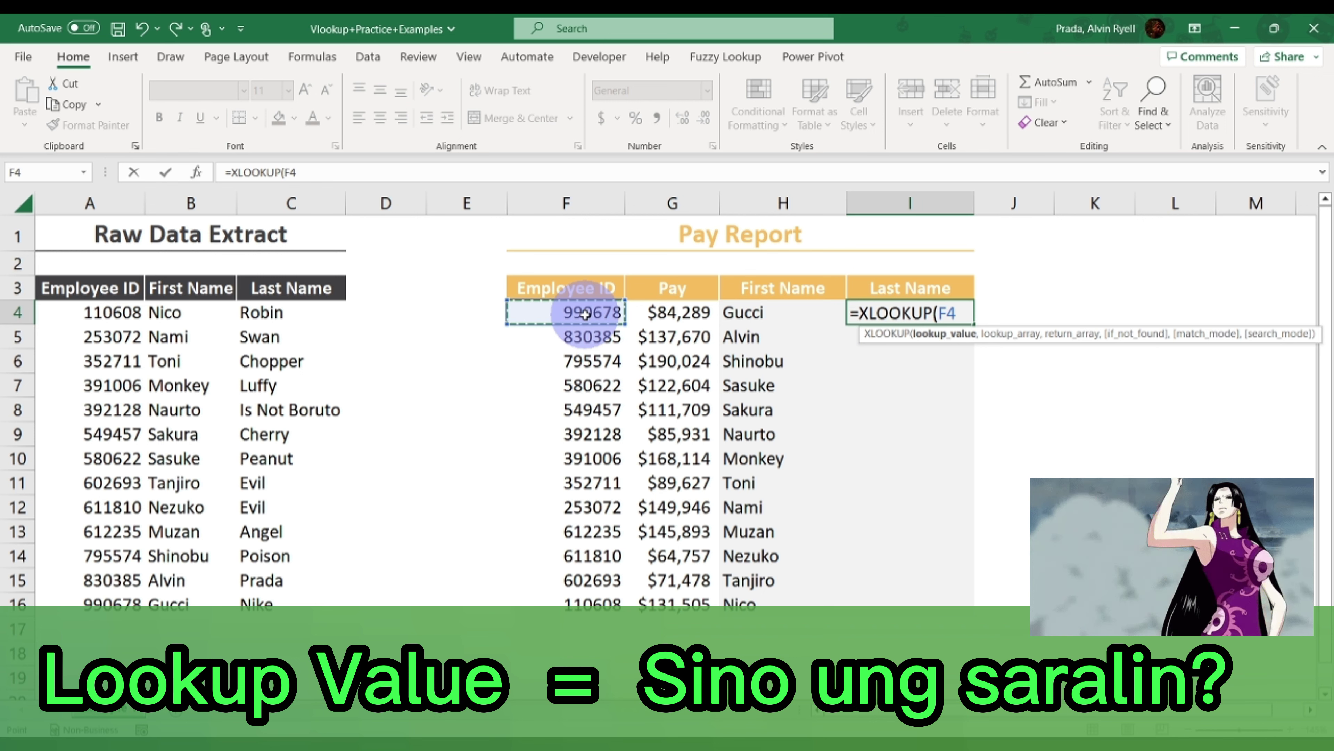
text(,)
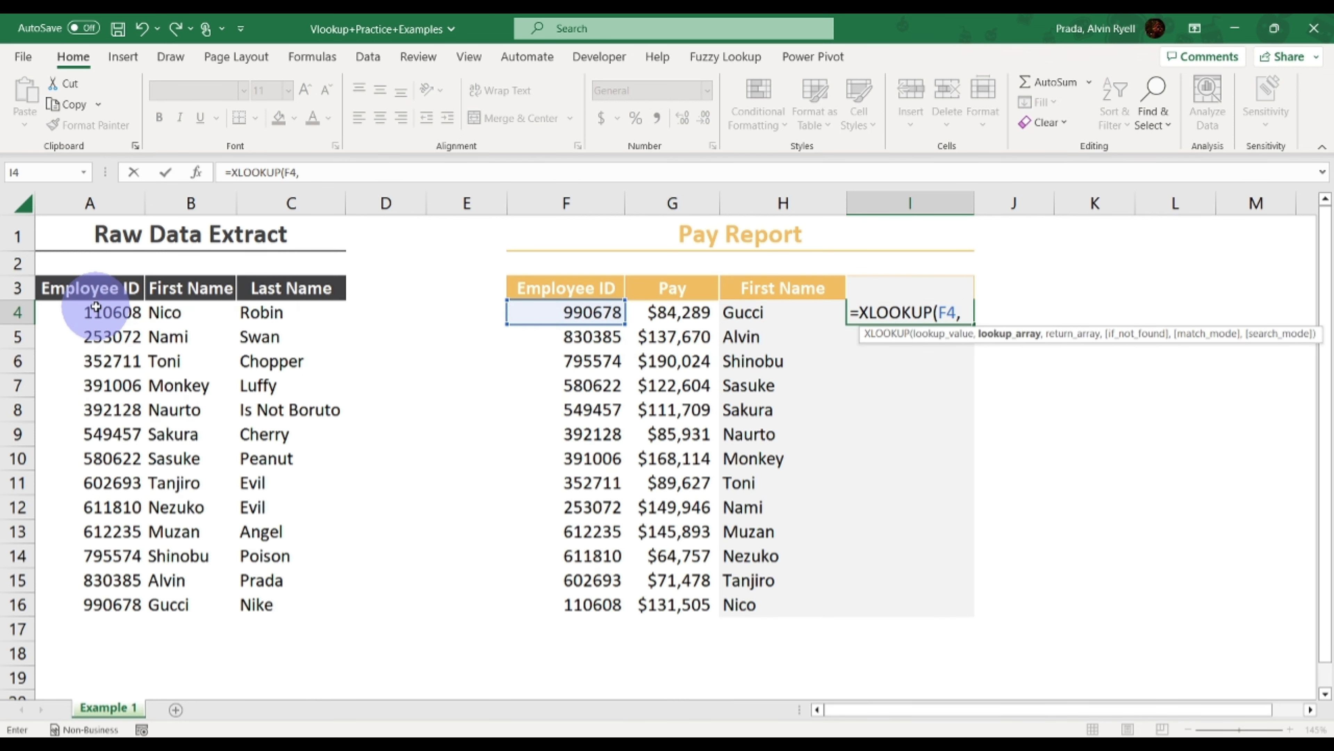
drag(95, 306, 69, 606)
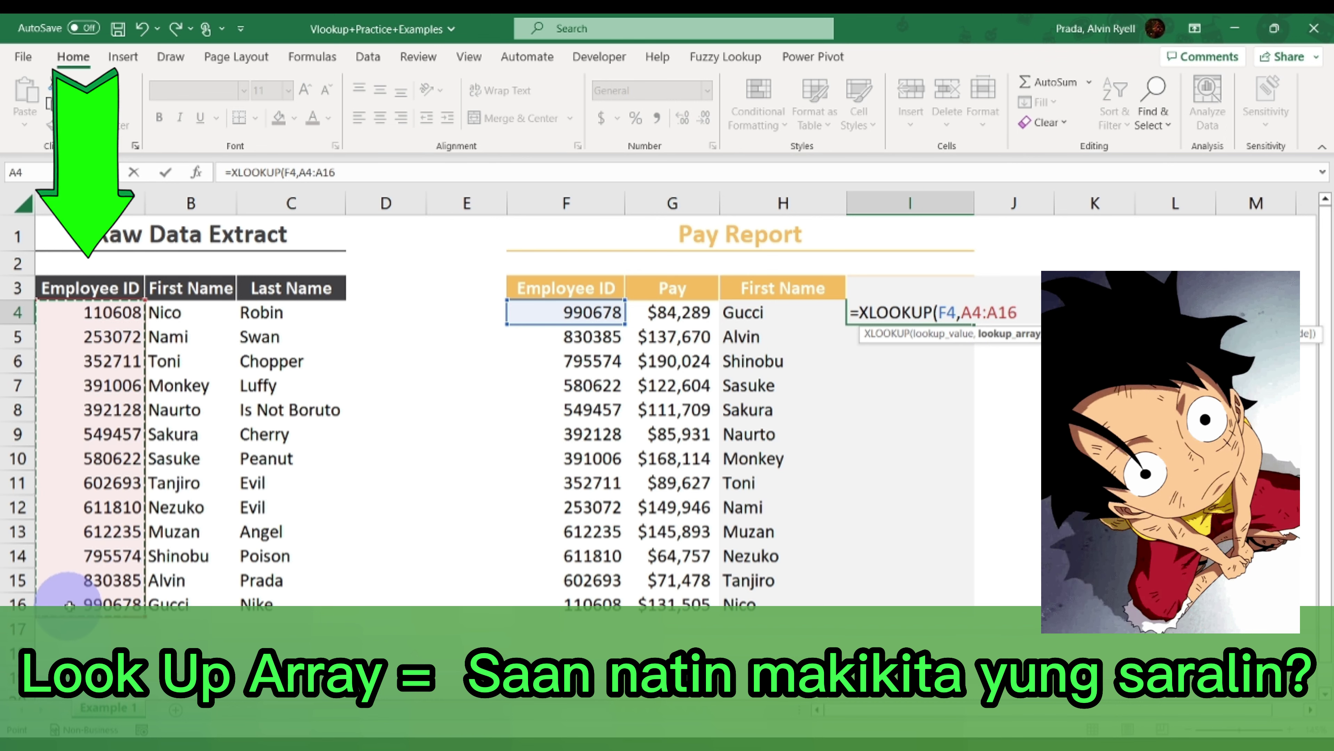
key(F4)
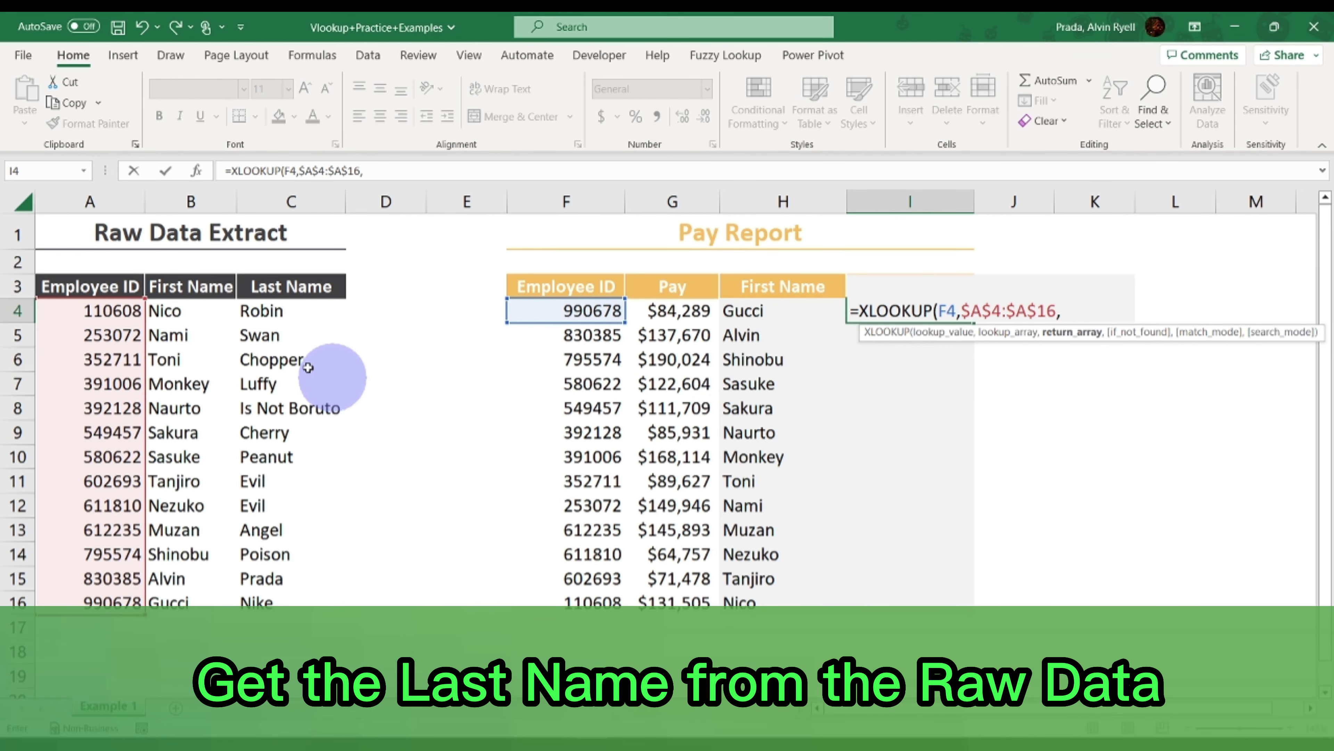
drag(261, 311, 281, 599)
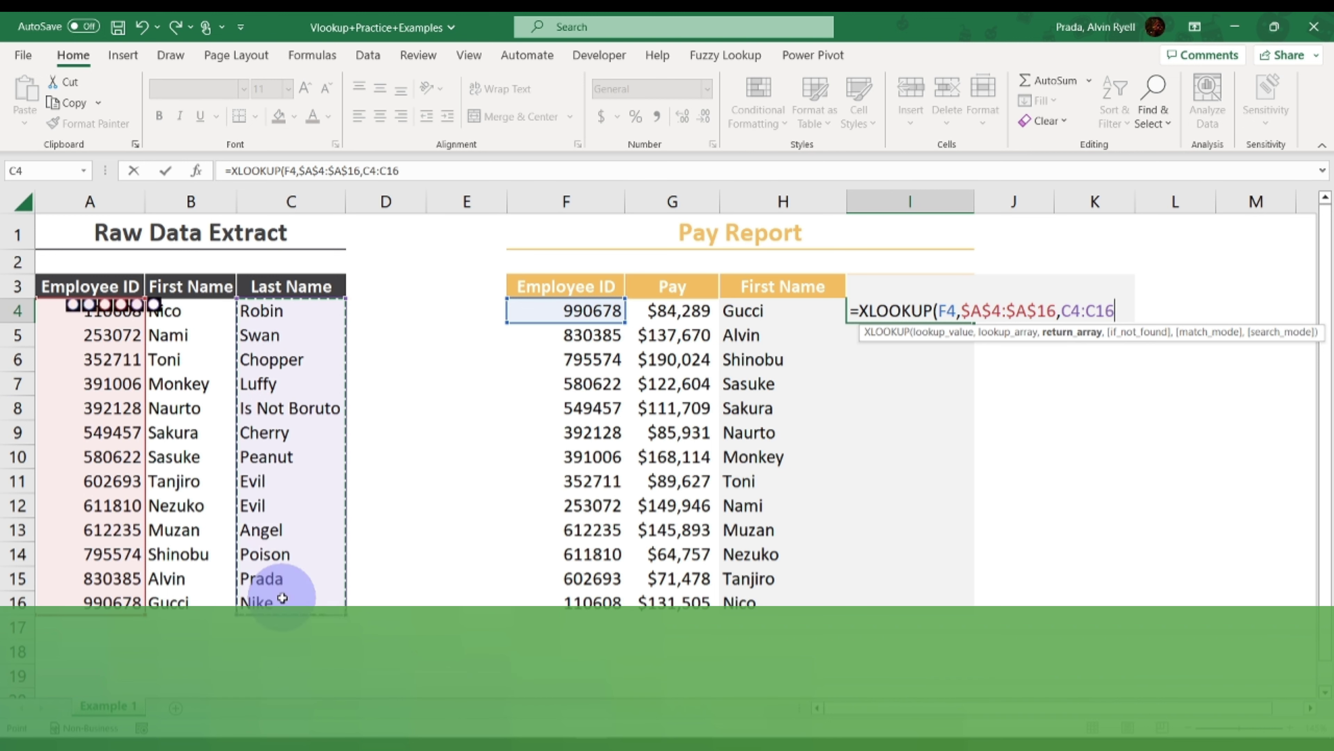
key(F4)
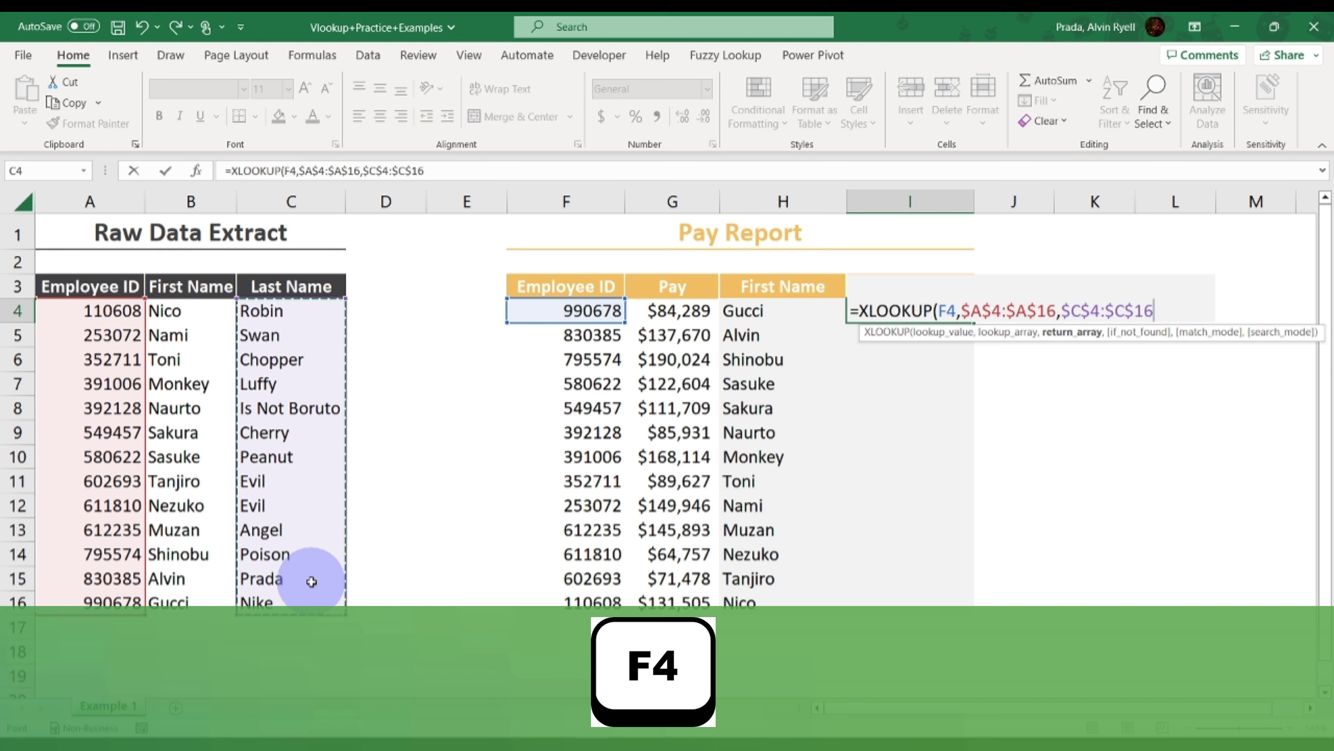
key(Return)
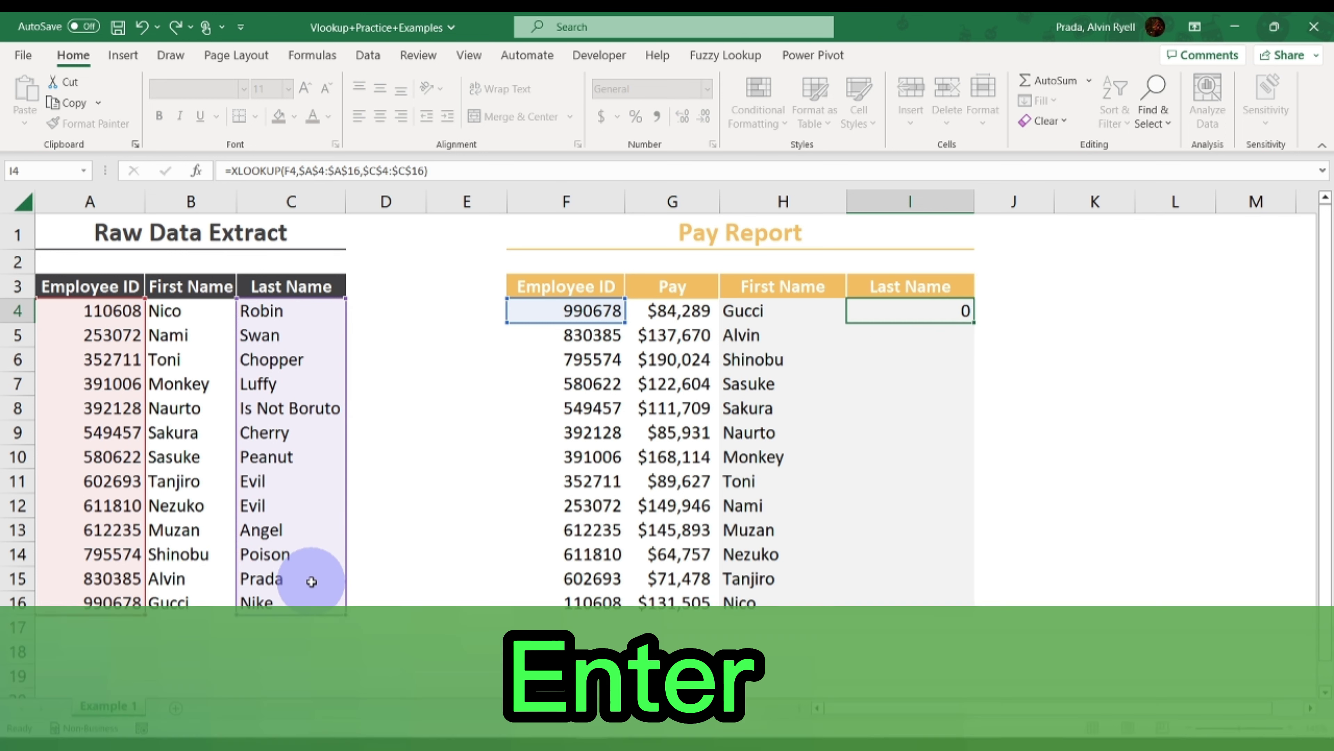
Copy I4's last name formula down to I16, filling last names from Nike to Robin
click(890, 312)
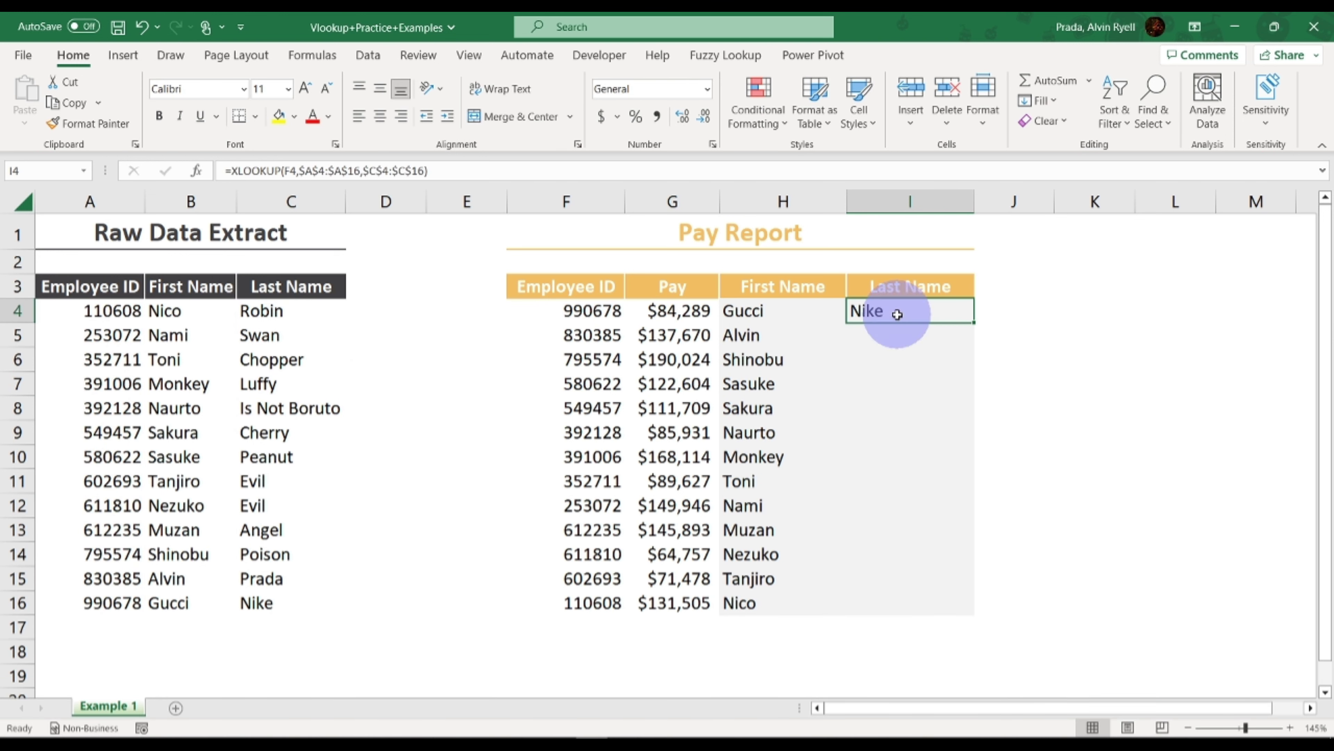
double_click(974, 322)
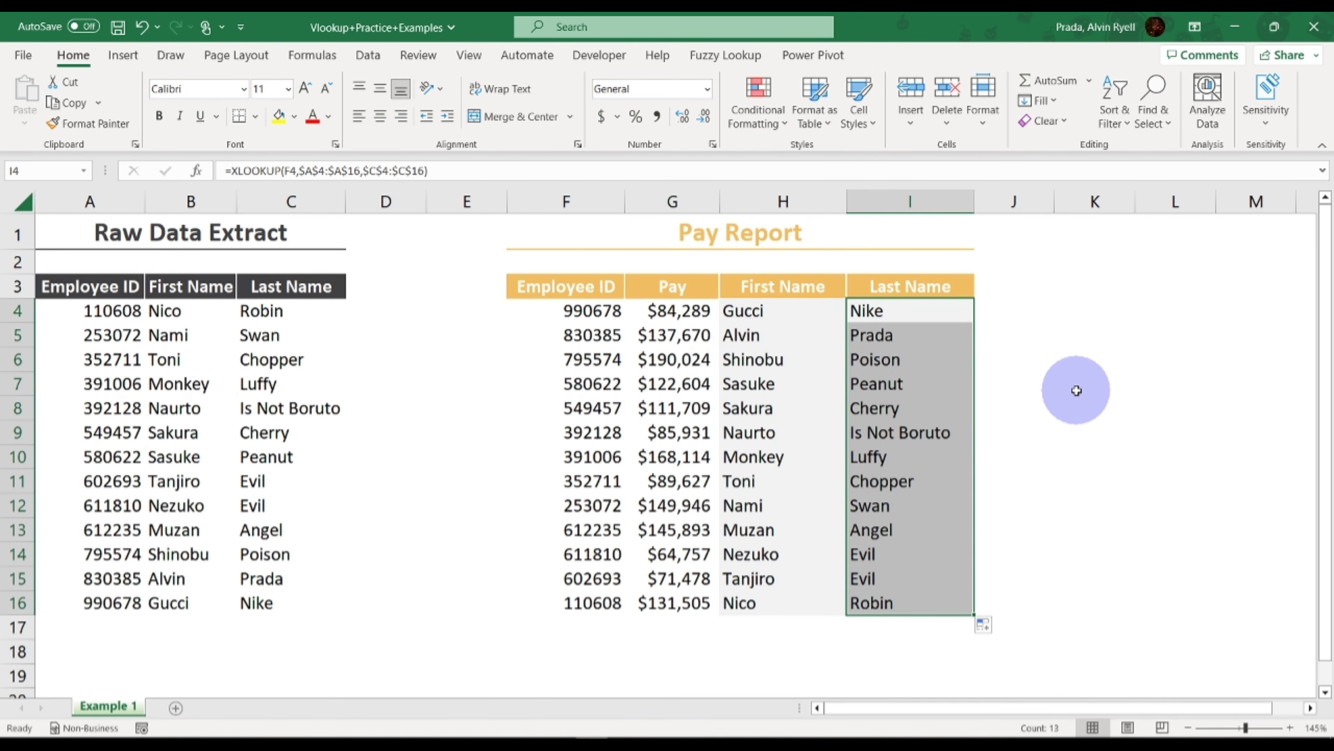
click(1076, 386)
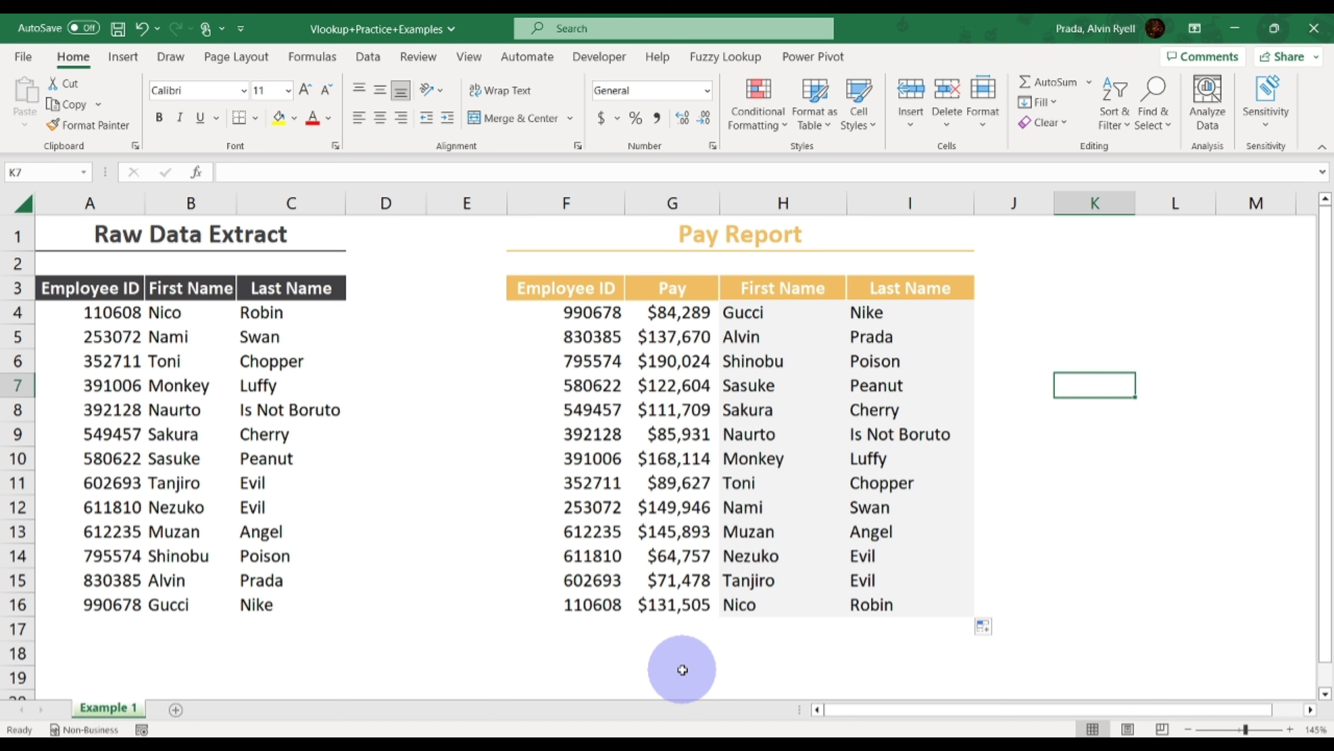
Enter the missing employee ID 6665551 in F17
click(584, 621)
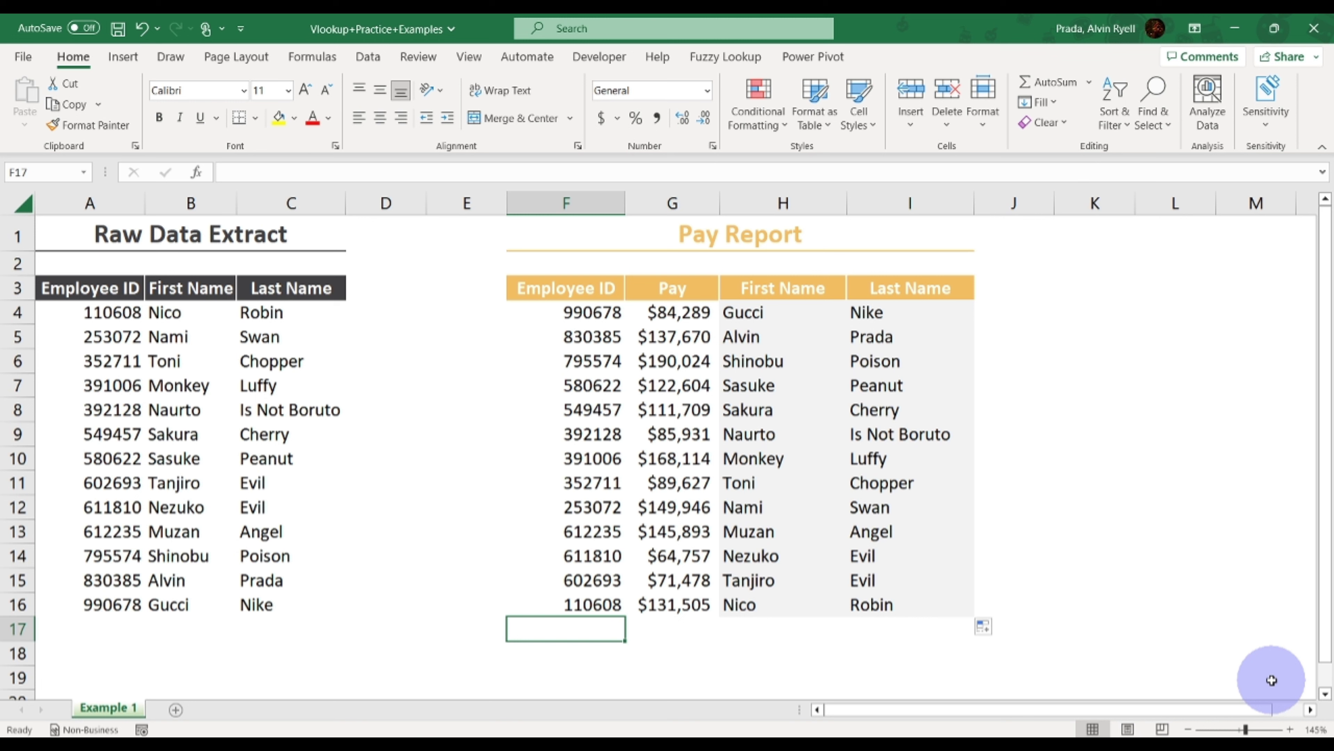
text(6665)
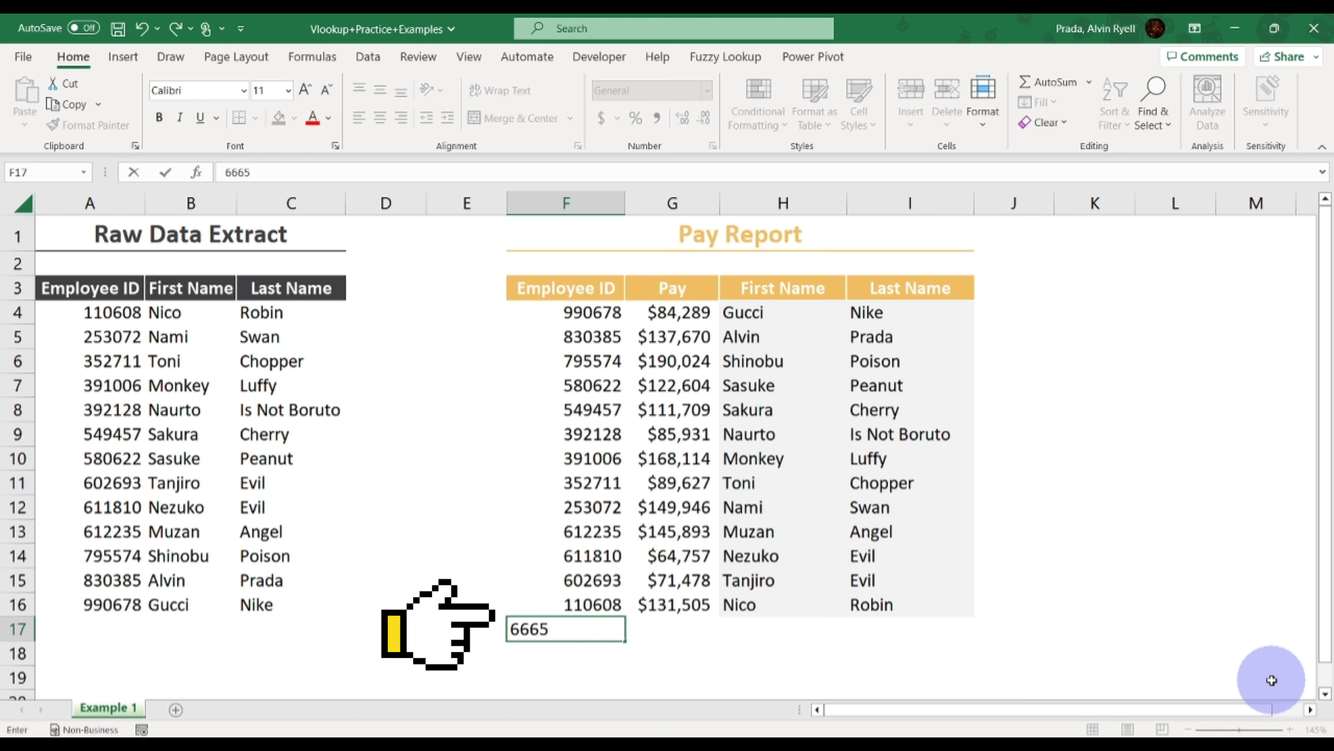
text(551)
key(Return)
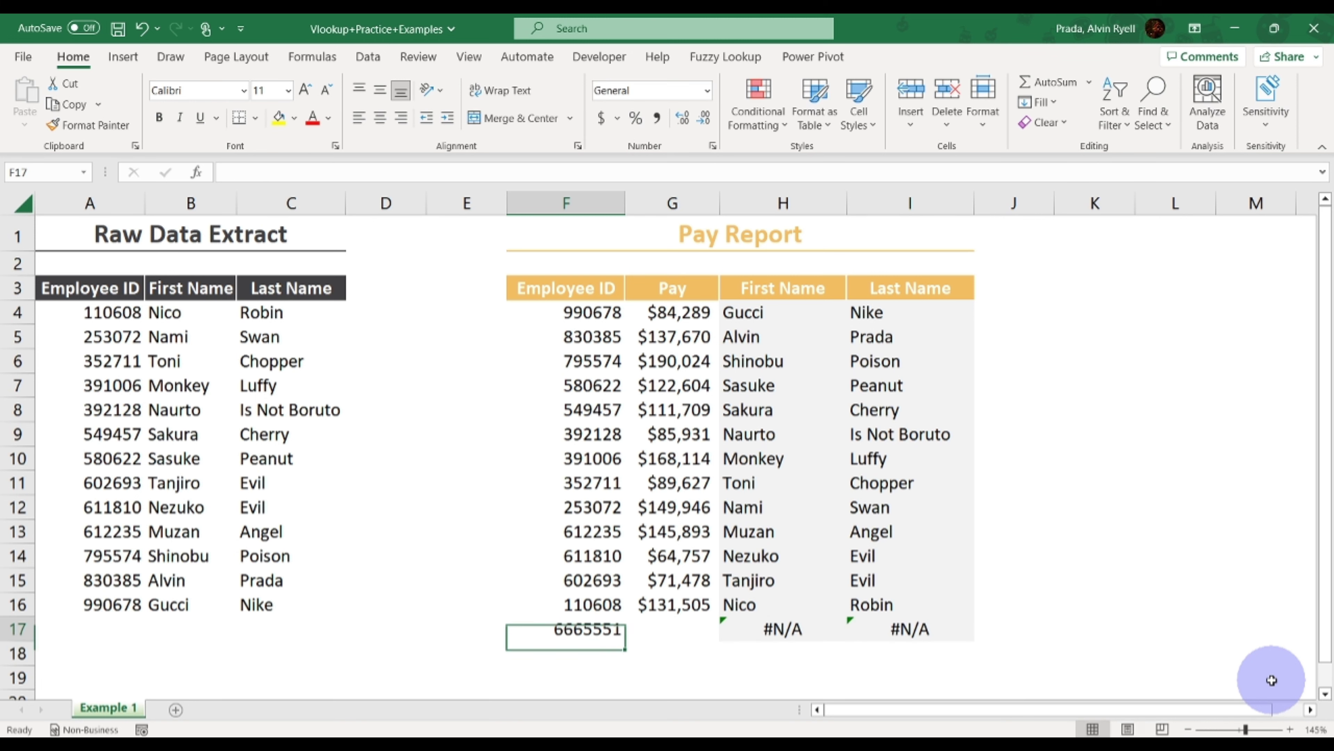
Copy G16's pay value into G17, then copy the new ID 6665551
key(Right)
key(Up)
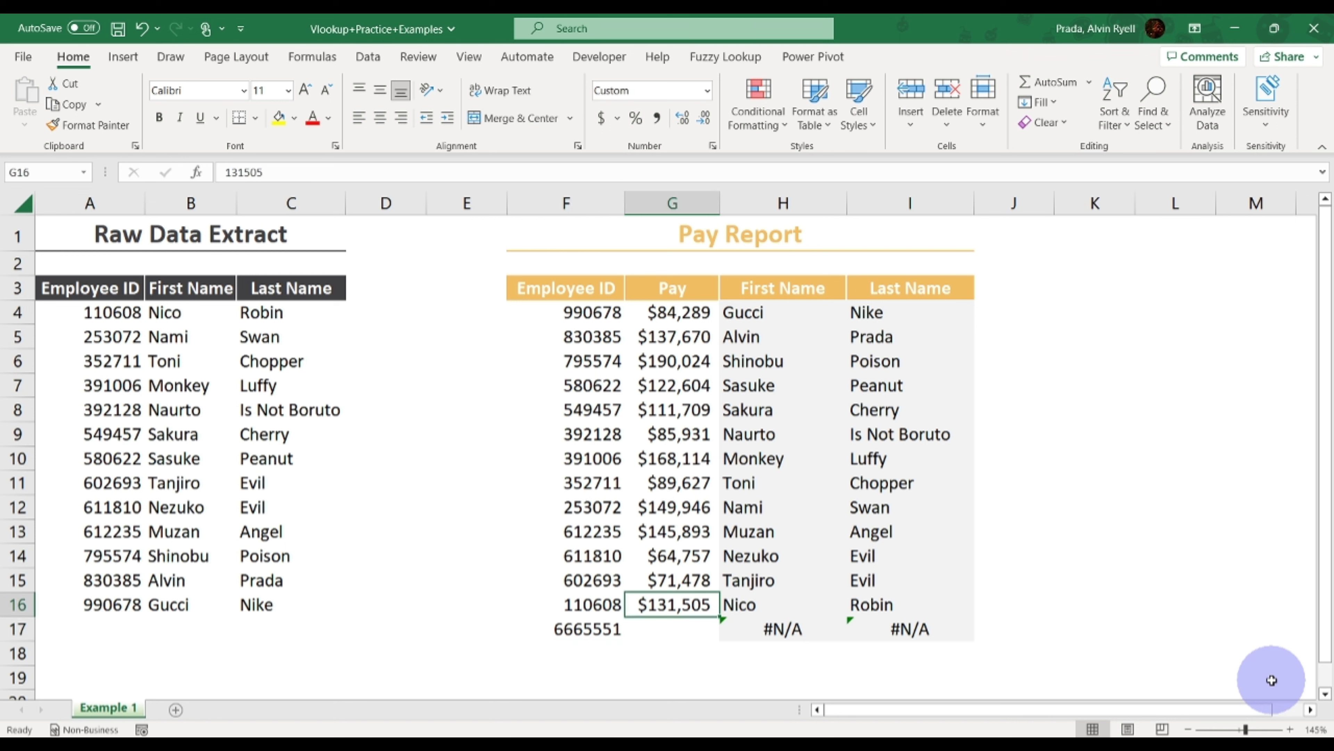
key(ctrl+c)
key(Down)
key(ctrl+v)
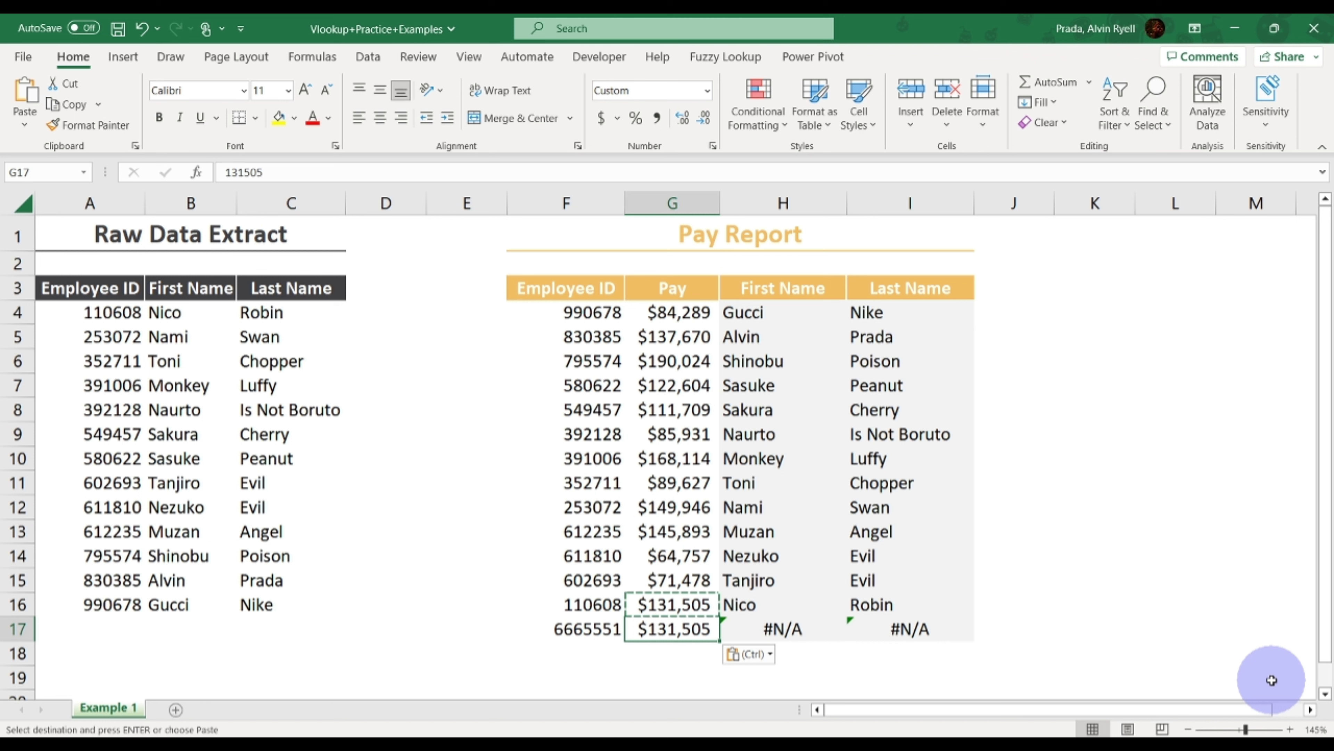
click(578, 629)
key(ctrl+c)
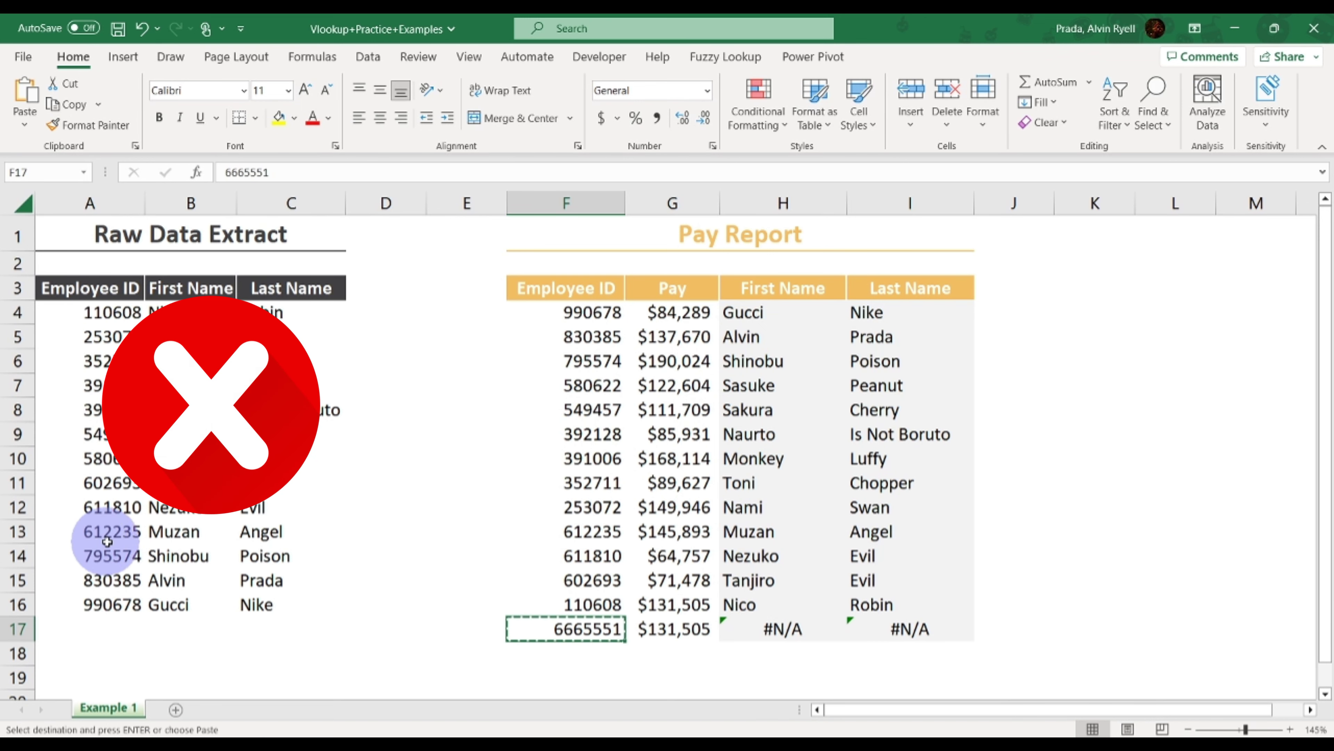
Compare the #N/A lookups in H17 and I17, then edit H17's XLOOKUP in the formula bar
click(780, 628)
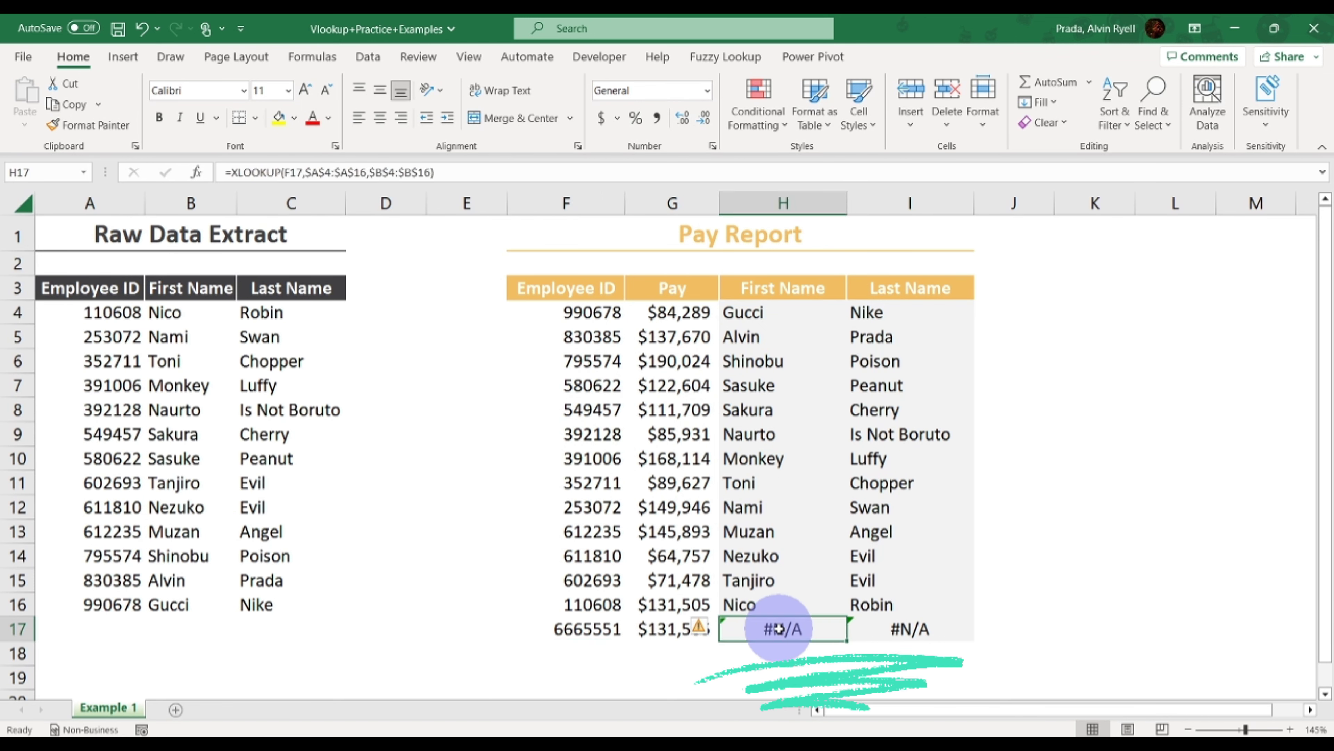
click(908, 628)
click(770, 631)
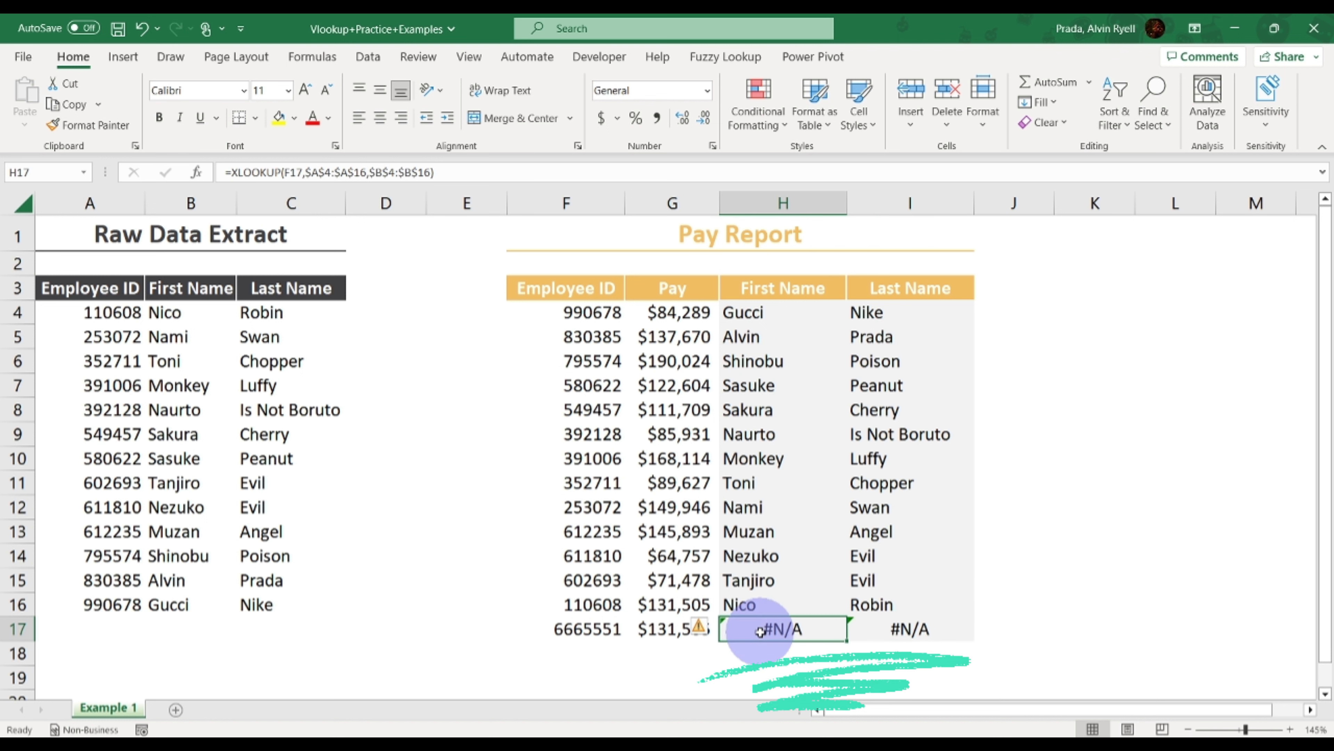
click(908, 628)
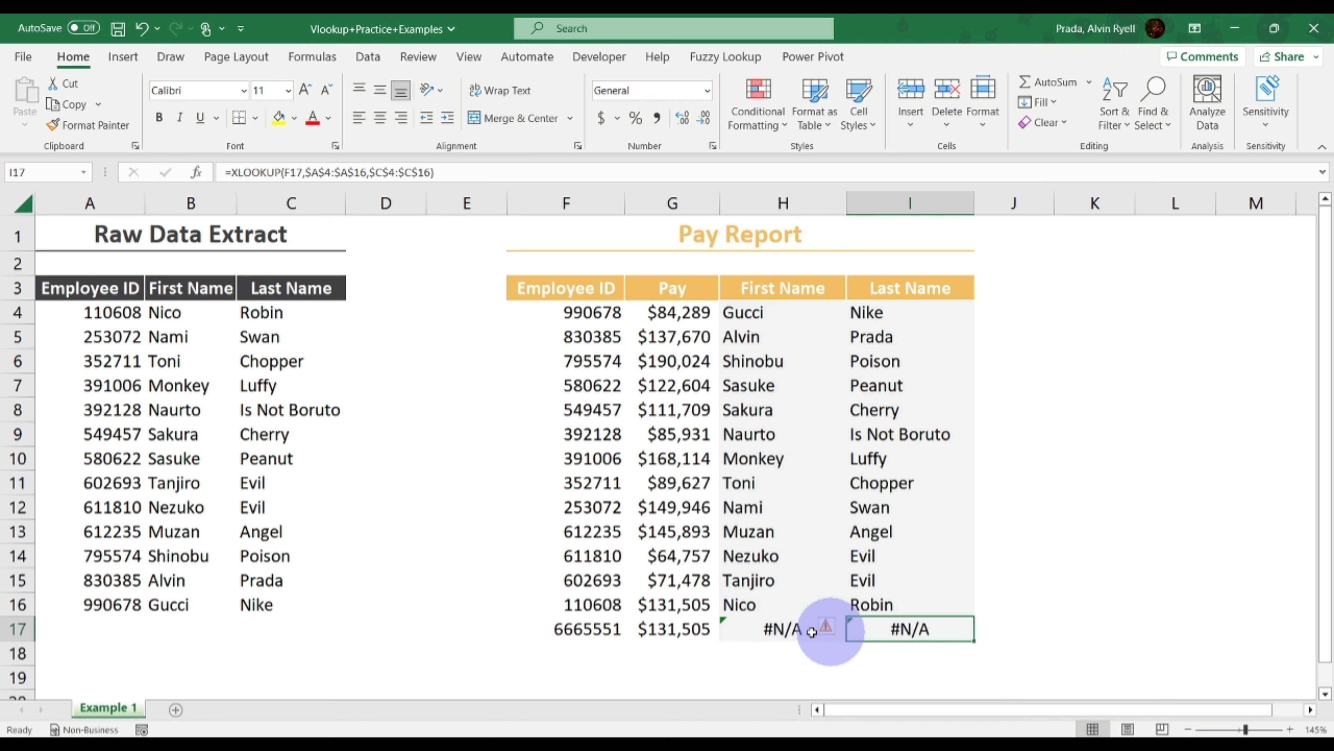
click(780, 629)
click(896, 628)
click(799, 629)
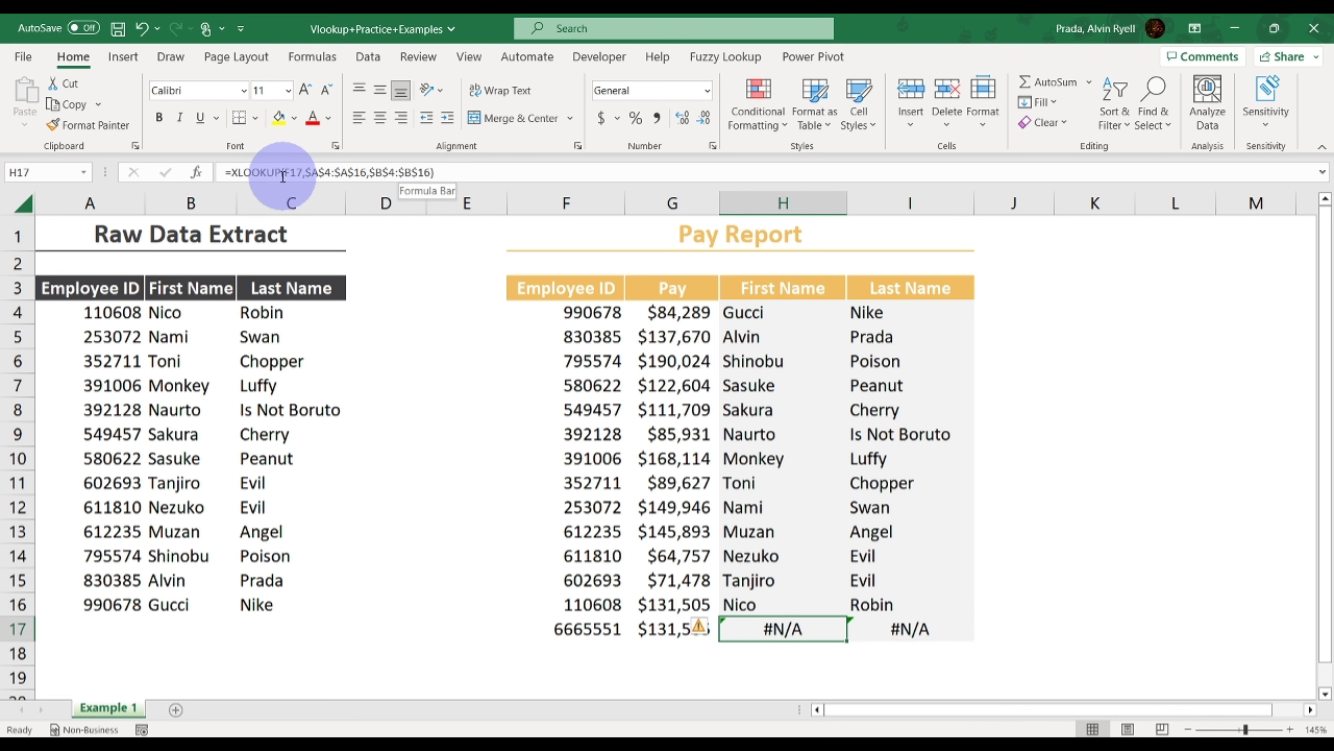
click(432, 172)
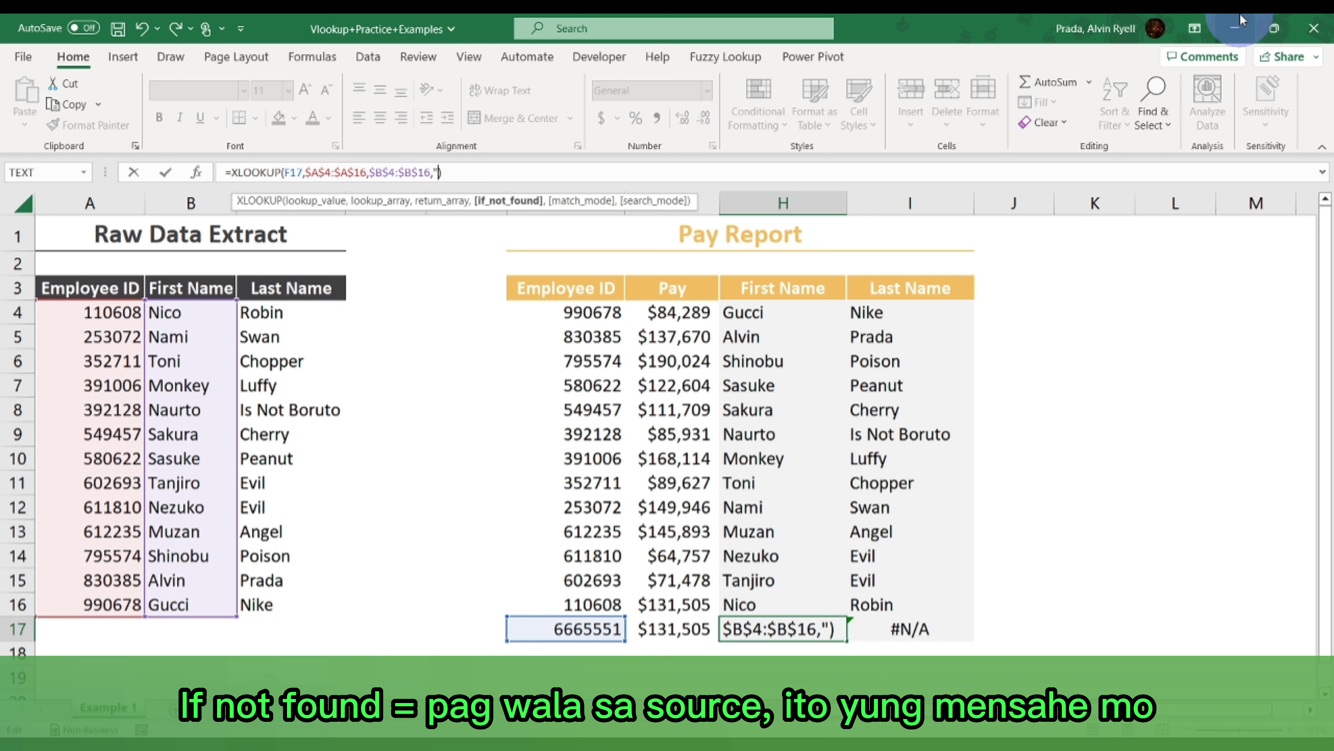
Add 'WALA SYA SA RAW DATA' as H17's not-found message and autofit column H
text(WALA SYA S)
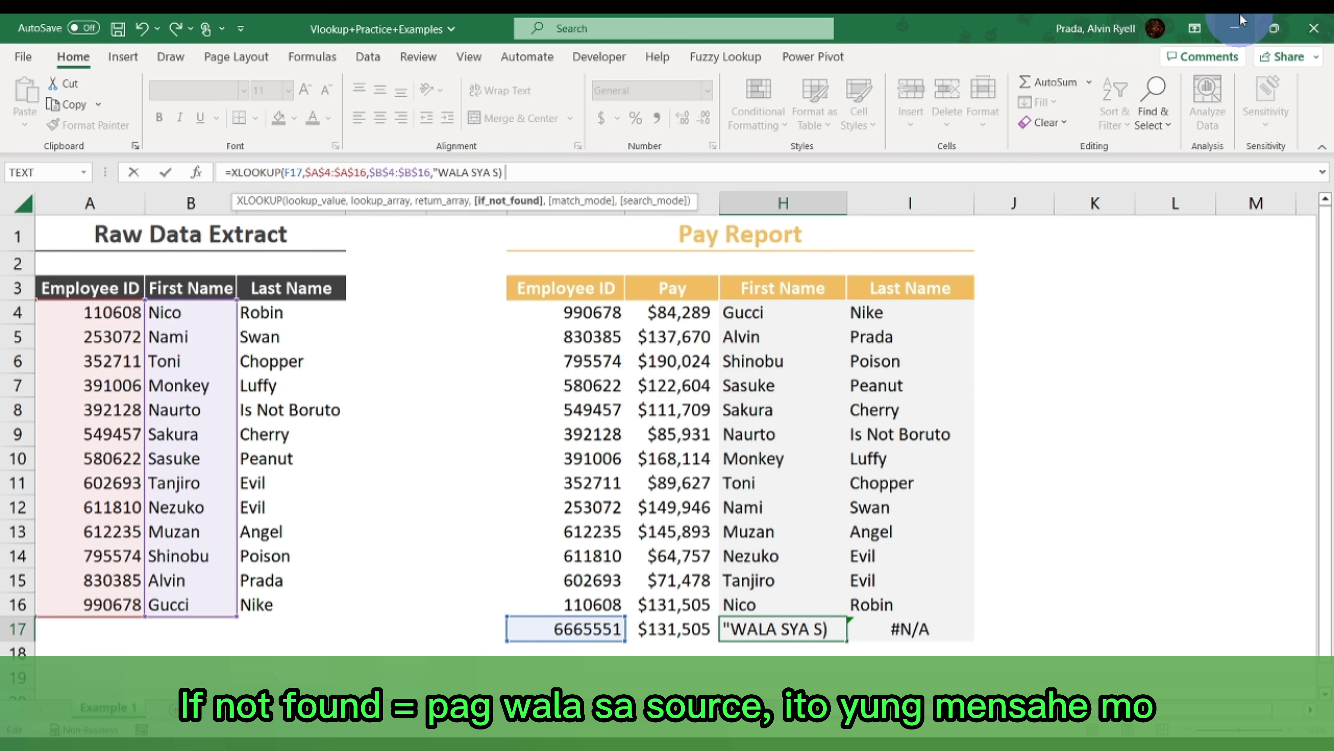
text(A RAW DATA)
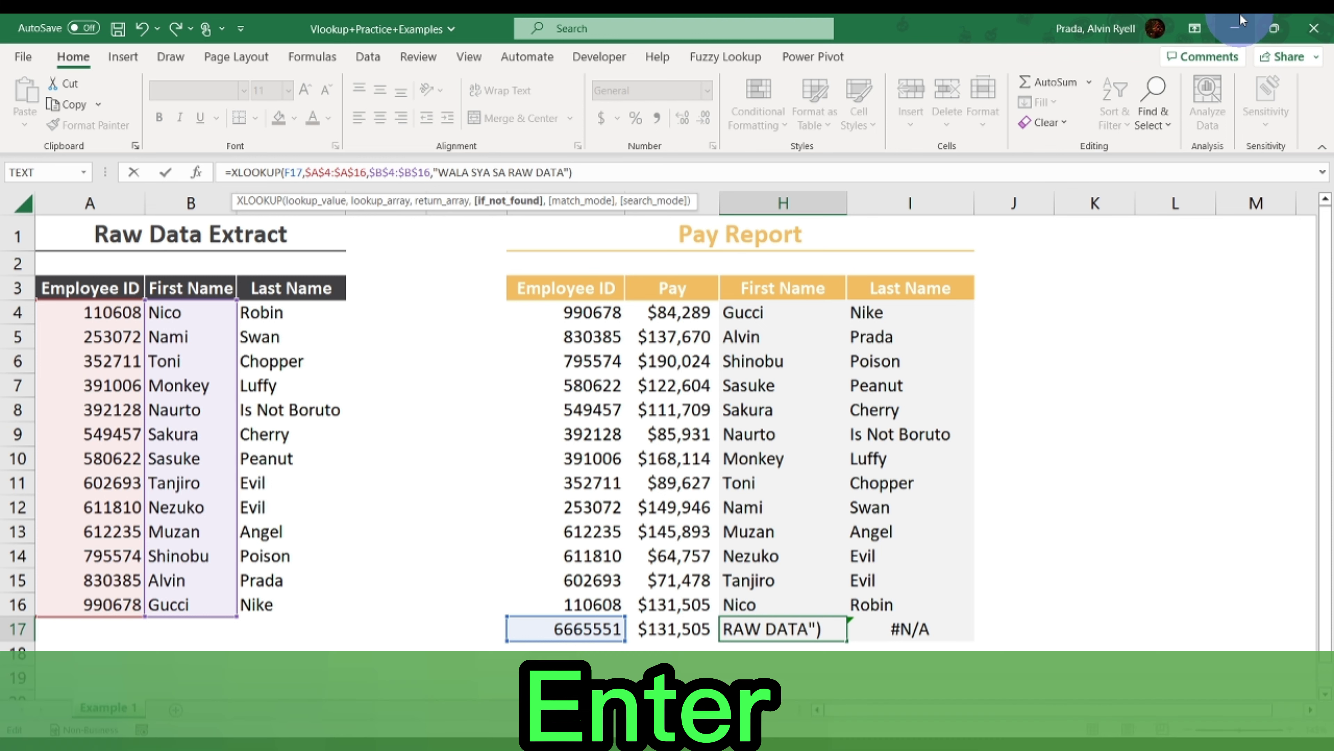
key(Return)
key(Up)
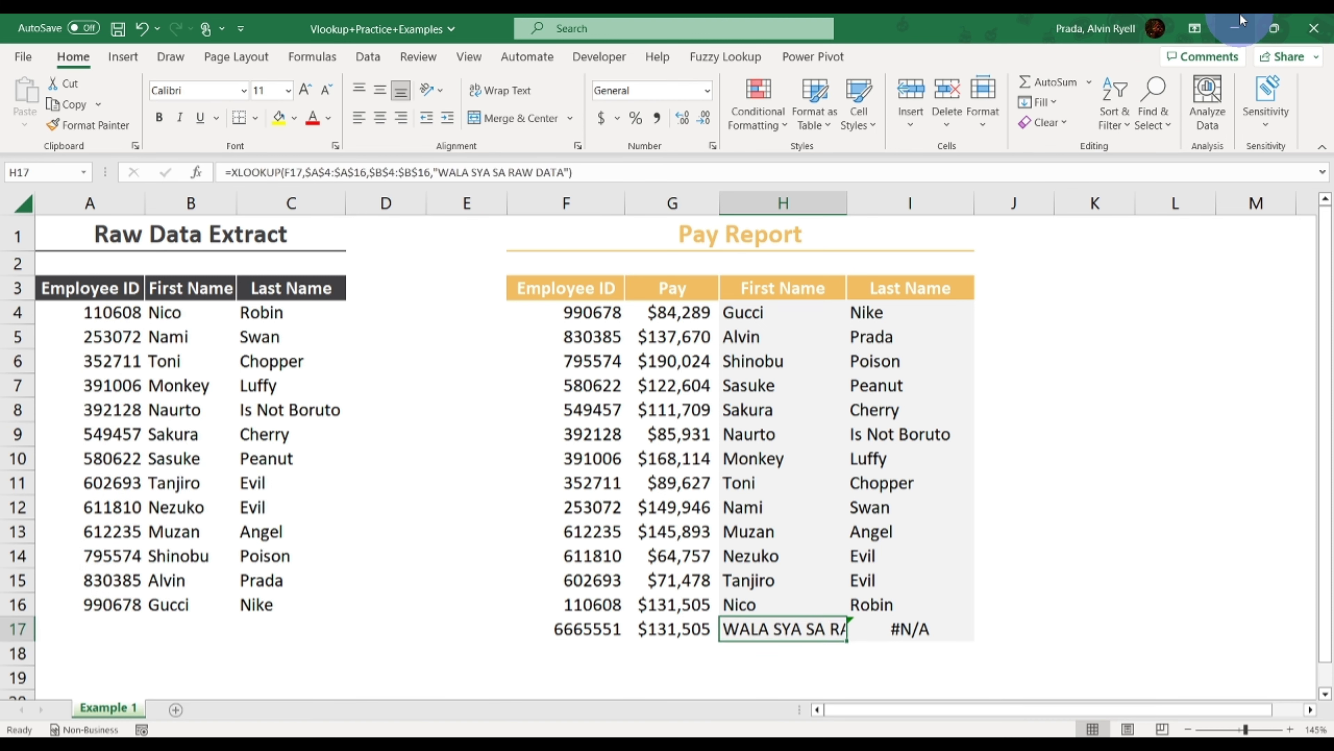
double_click(847, 203)
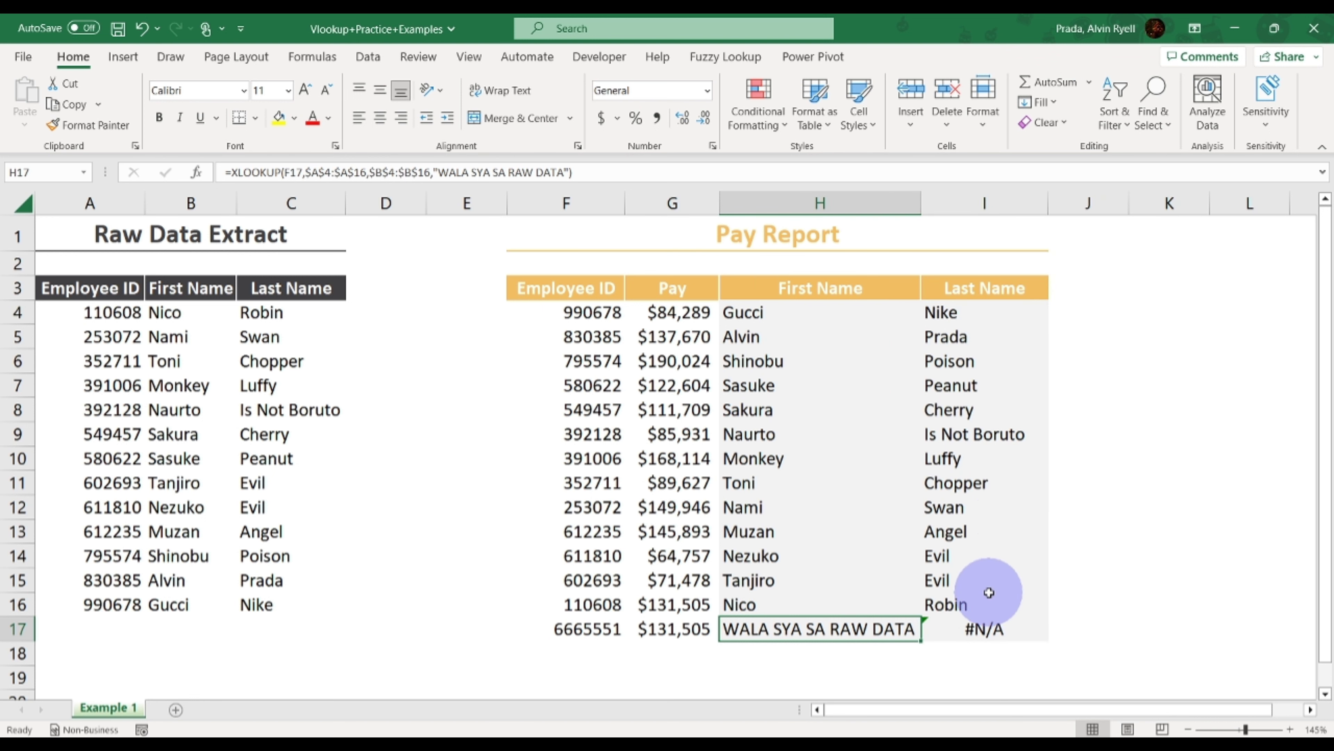
click(990, 603)
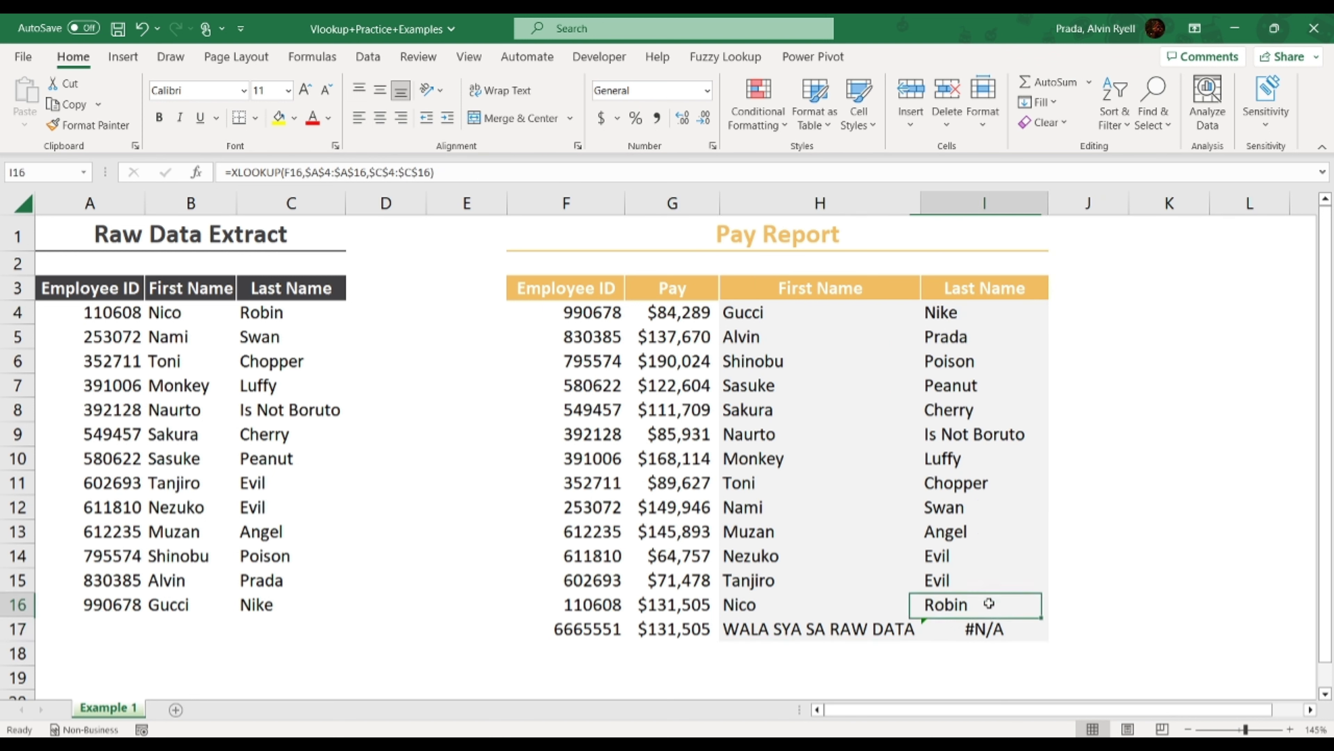
click(988, 628)
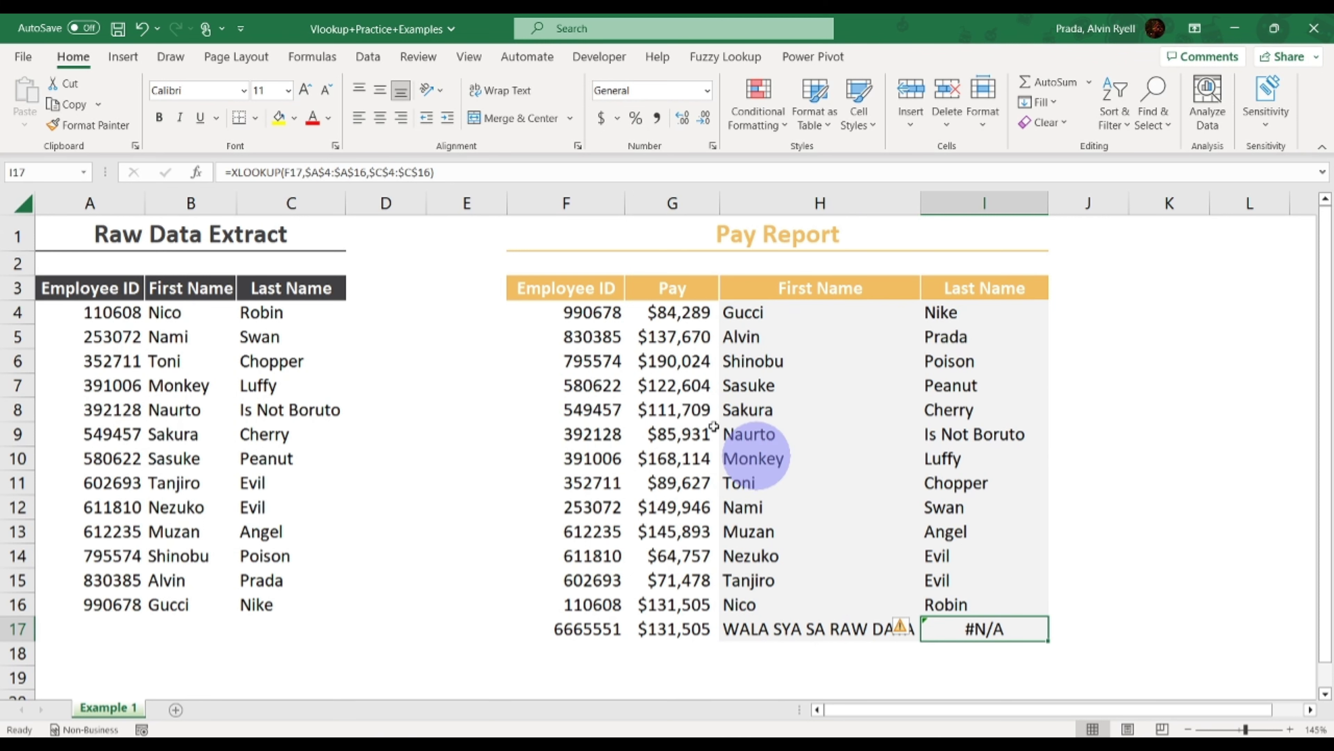
Append ,"WALA SYA SA RAW DATA" as the if_not_found argument of I17's XLOOKUP
click(429, 172)
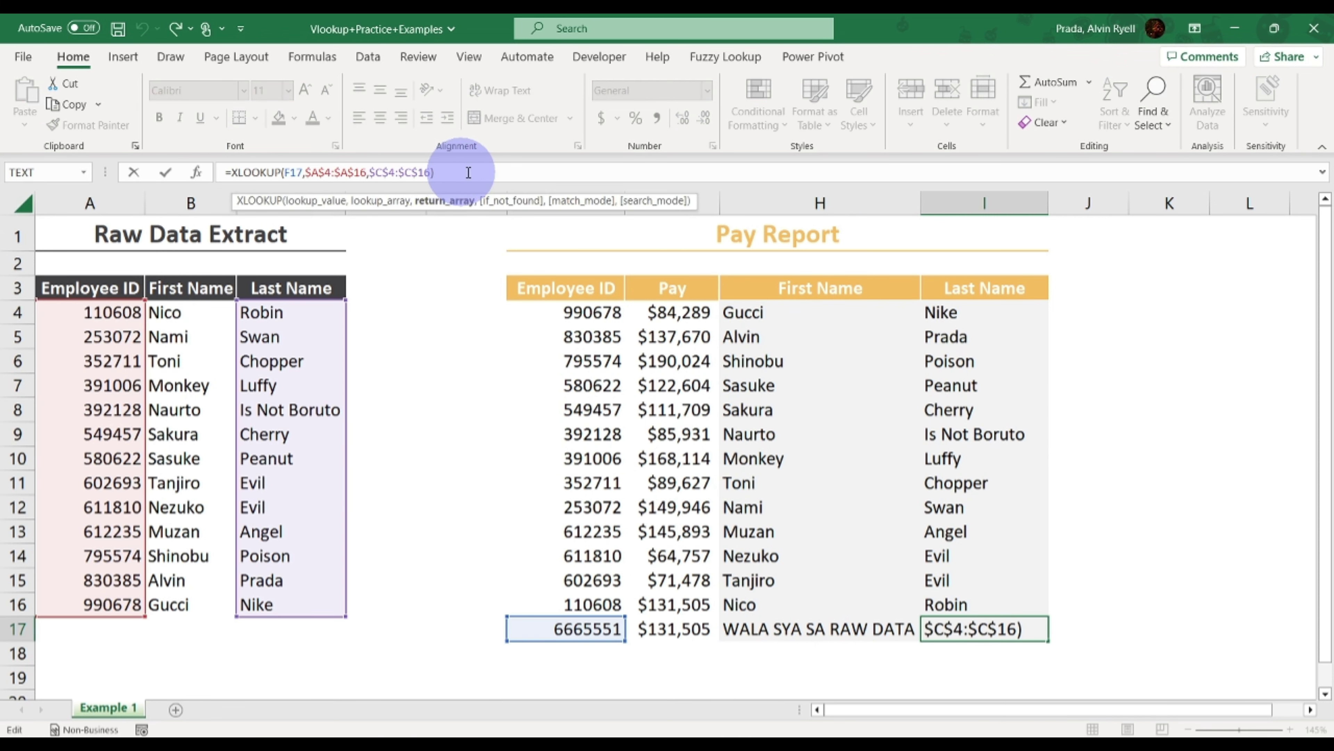
text(,)
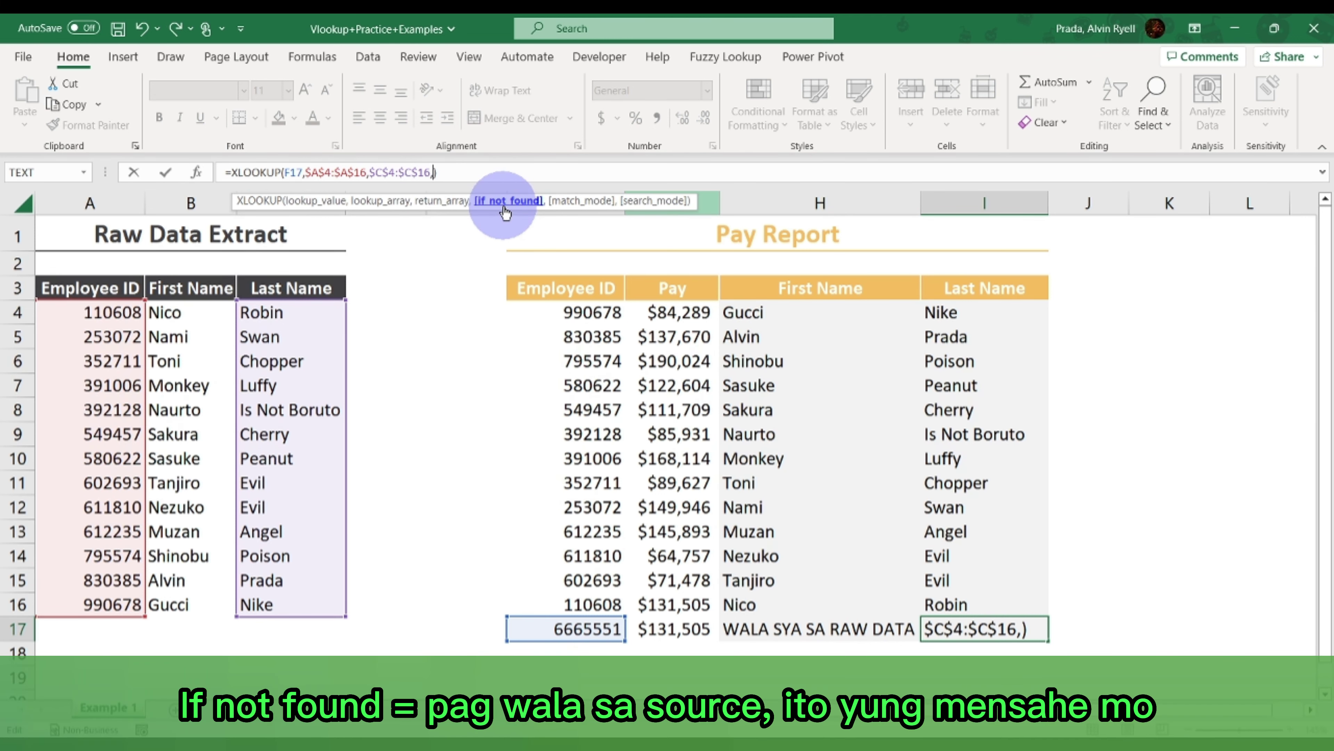
text(")
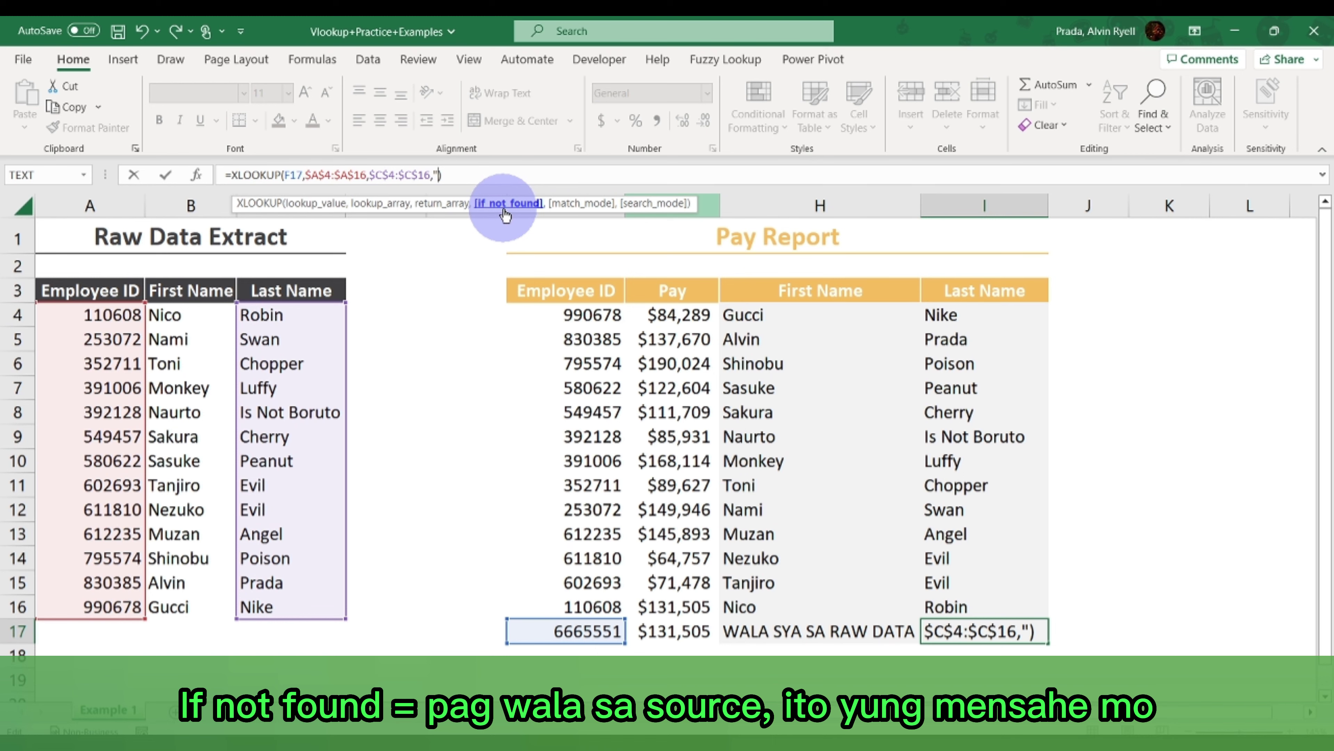
text(WAL)
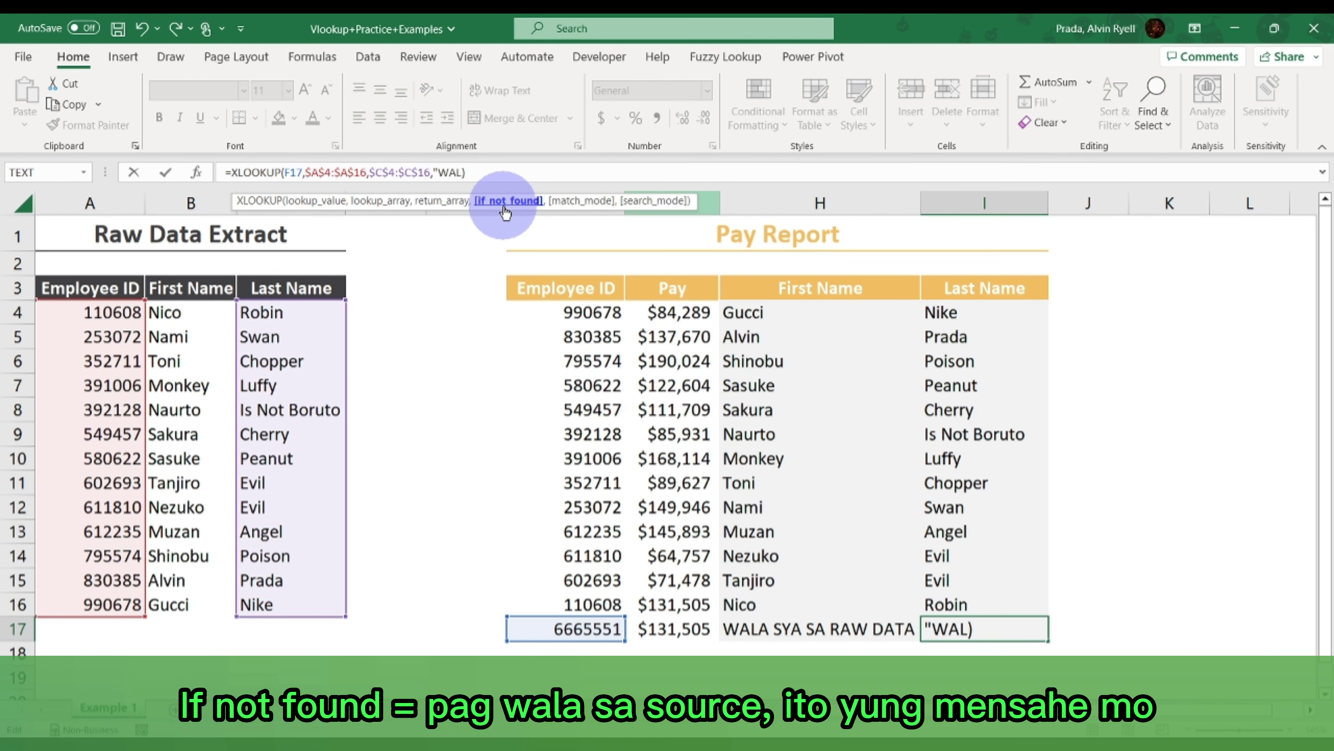
key(BackSpace)
key(BackSpace)
text(YA )
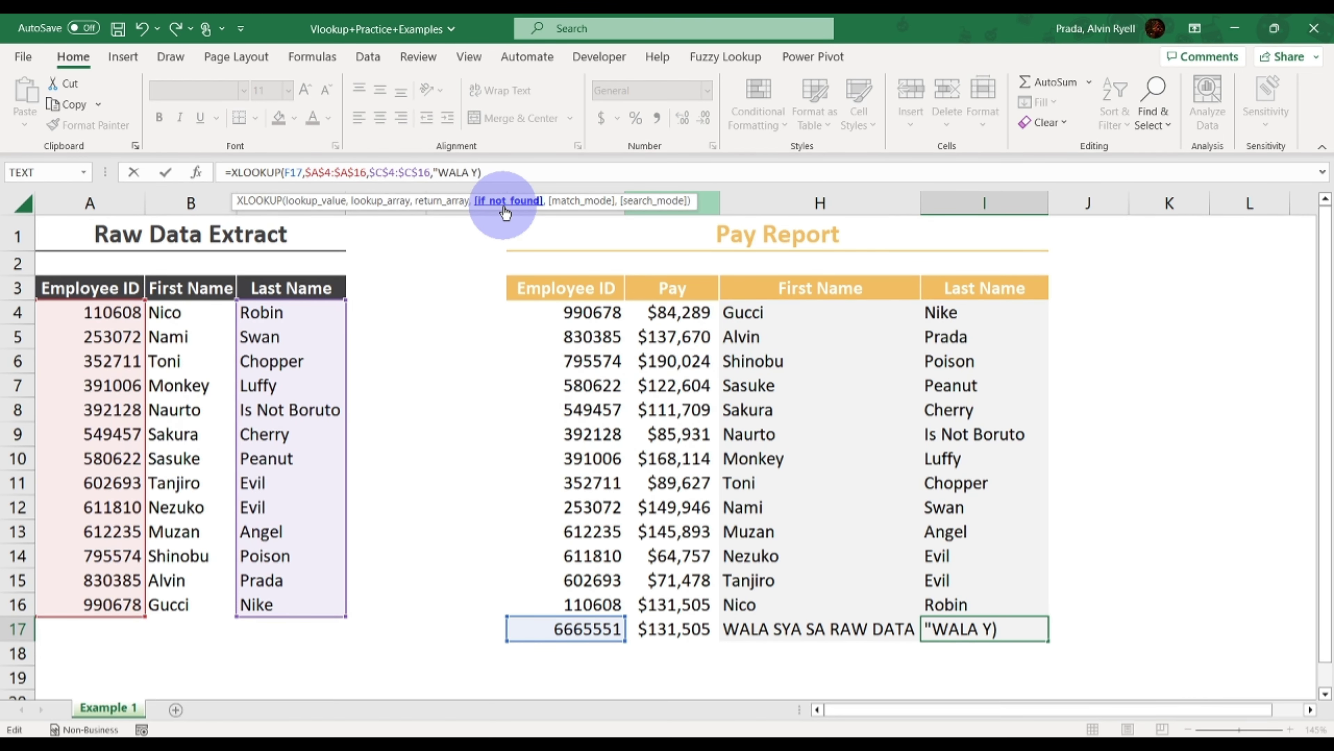
text(SA R)
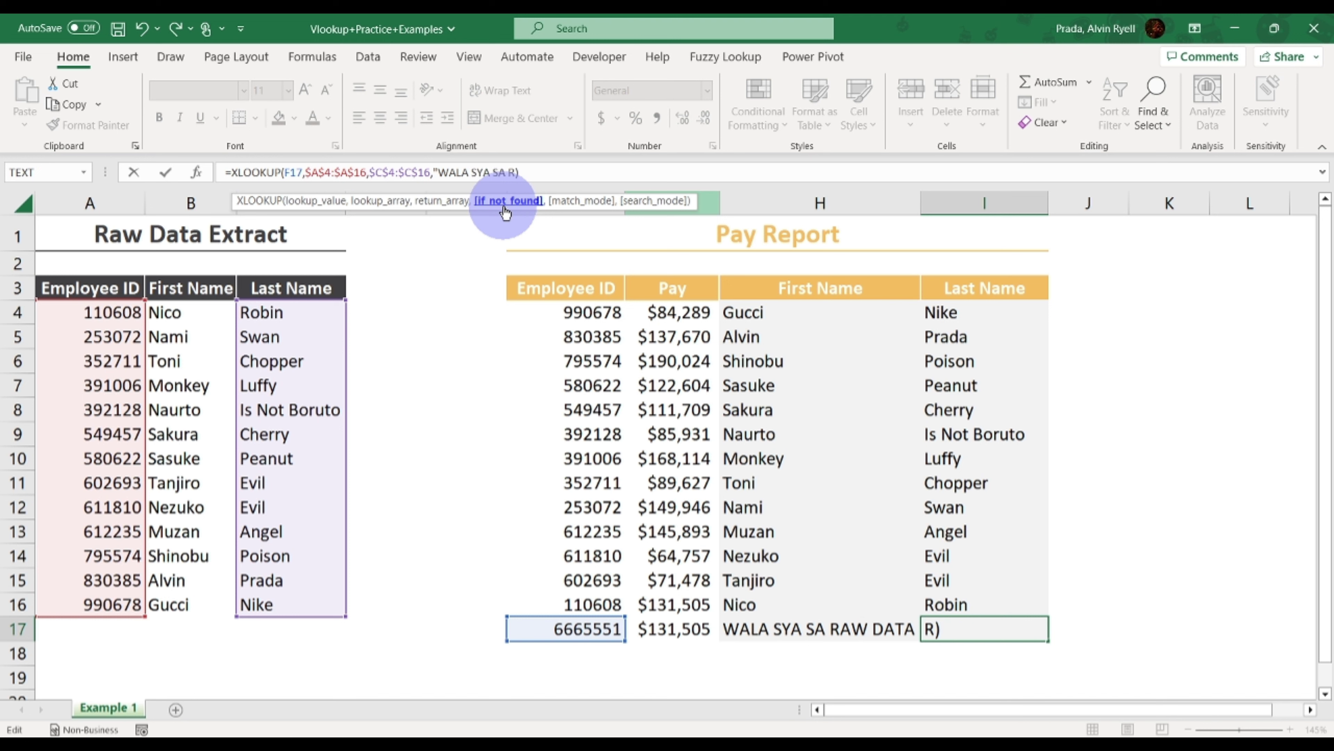
text(AW DATA)
Commit I17's formula and autofit column I to fit the message
key(Return)
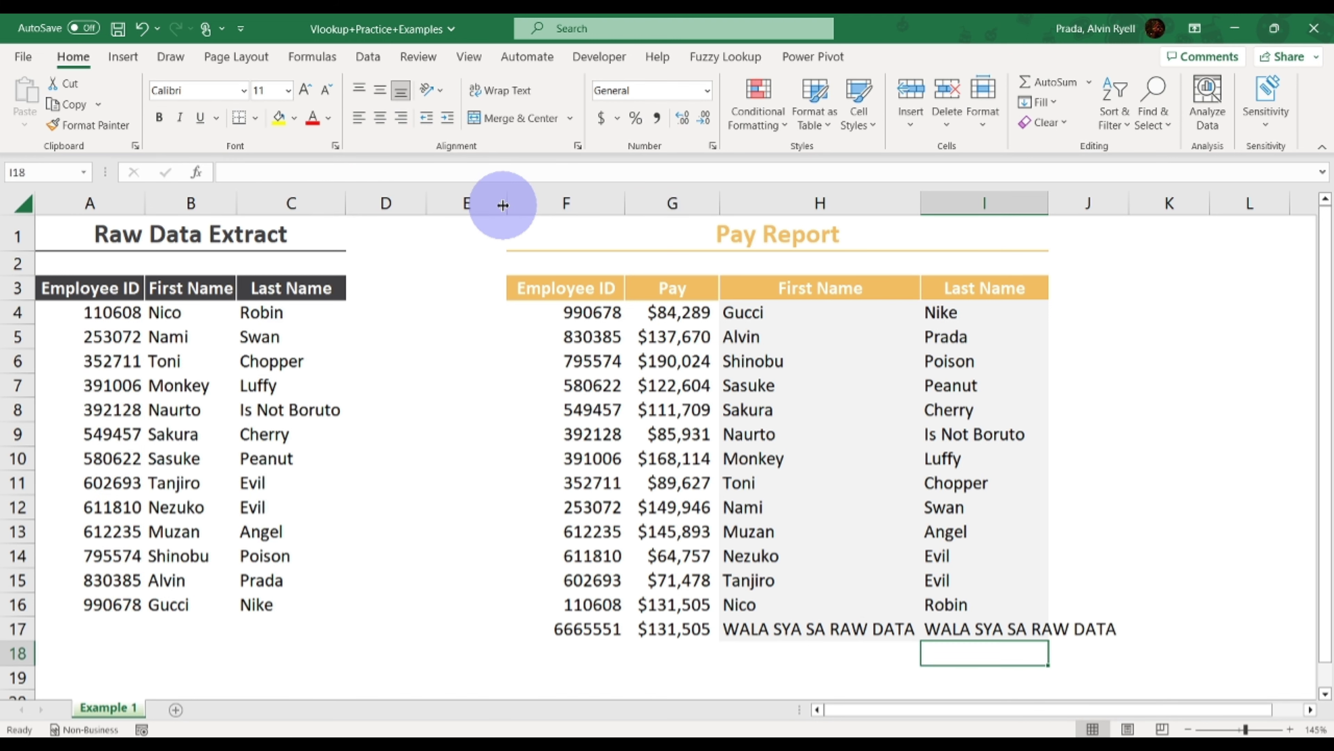
double_click(1048, 202)
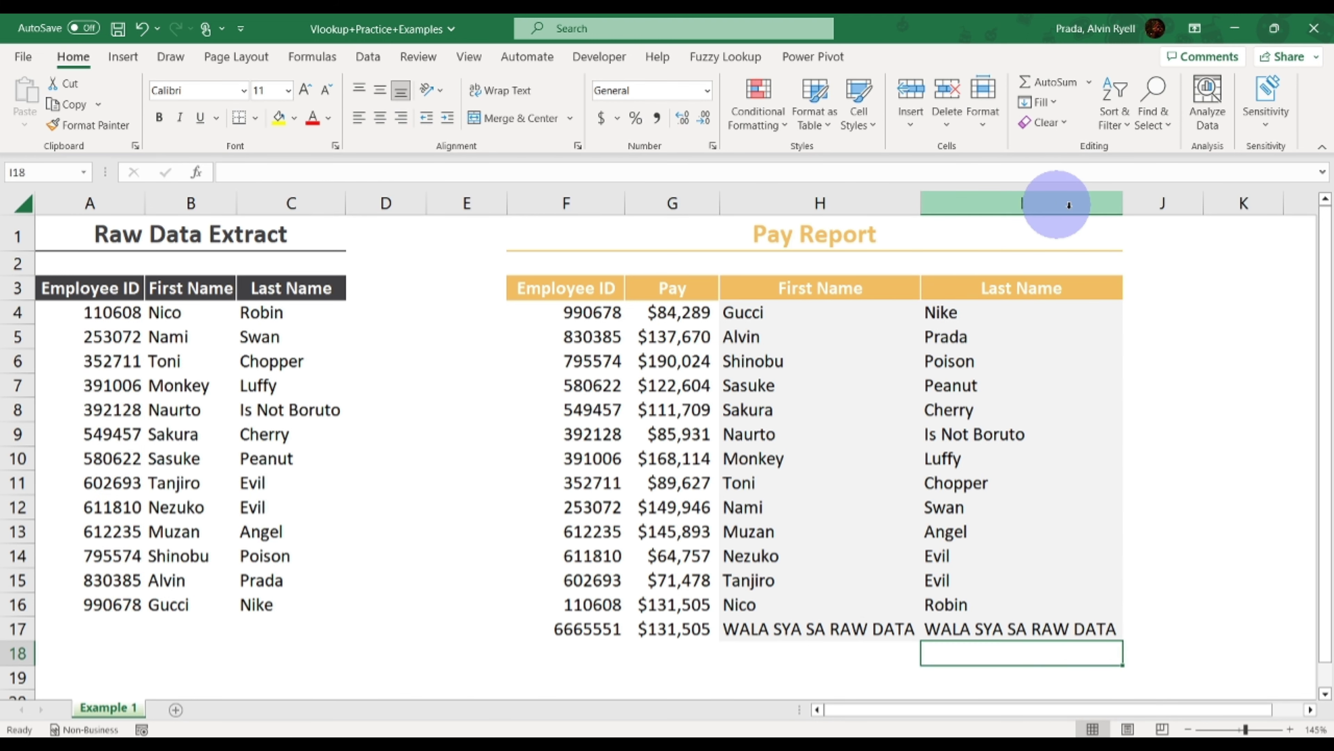